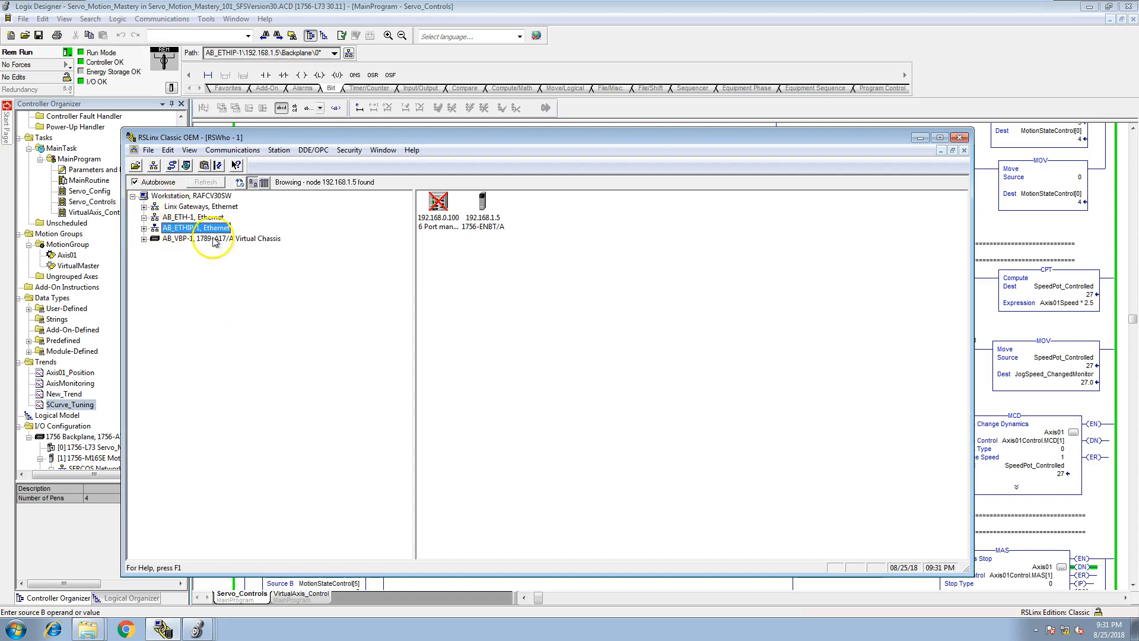
pyautogui.click(143, 217)
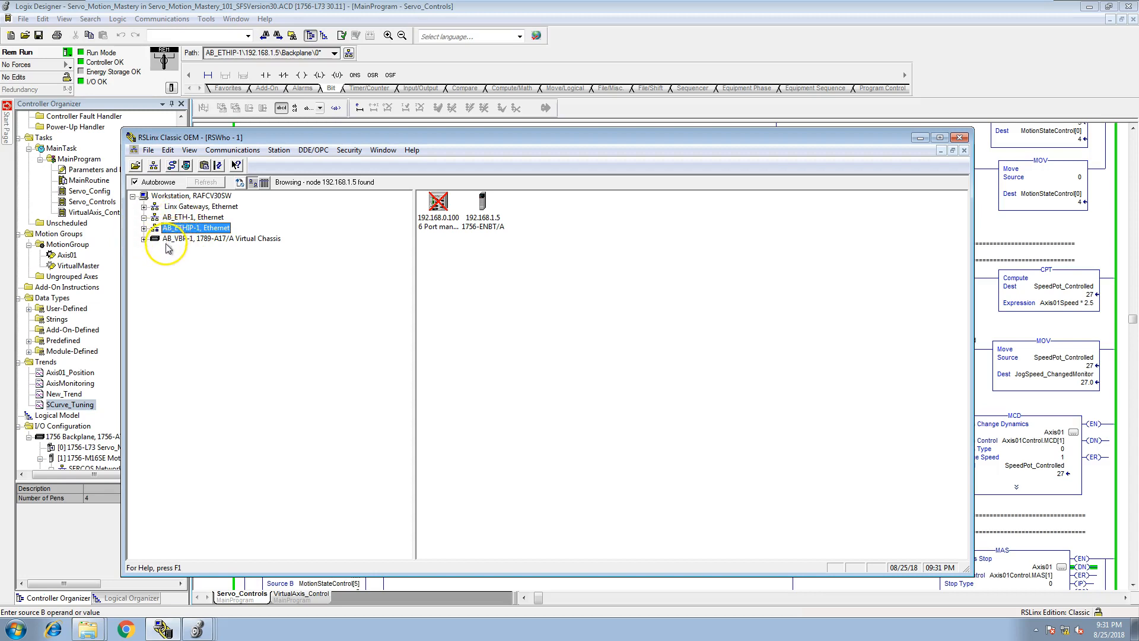
pyautogui.click(171, 166)
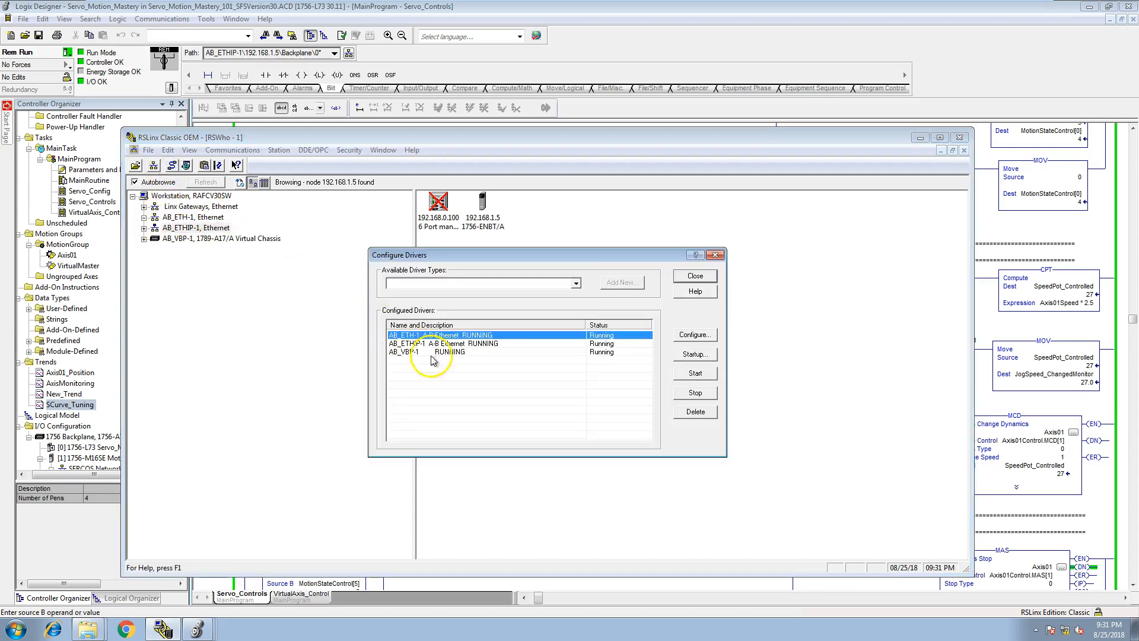
pyautogui.click(576, 284)
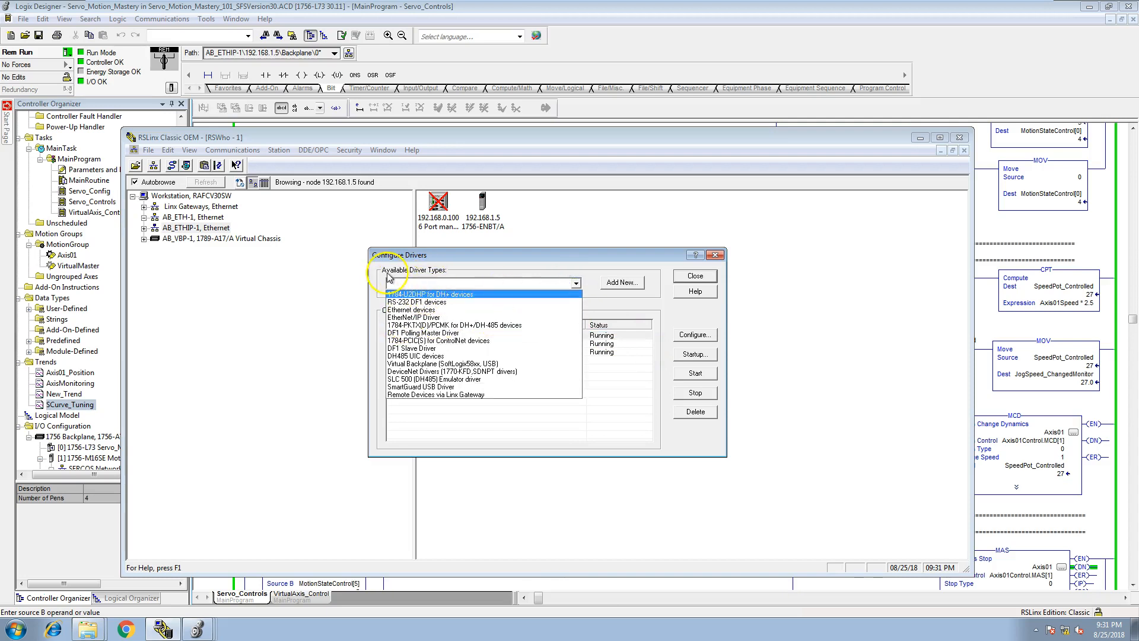
pyautogui.click(712, 254)
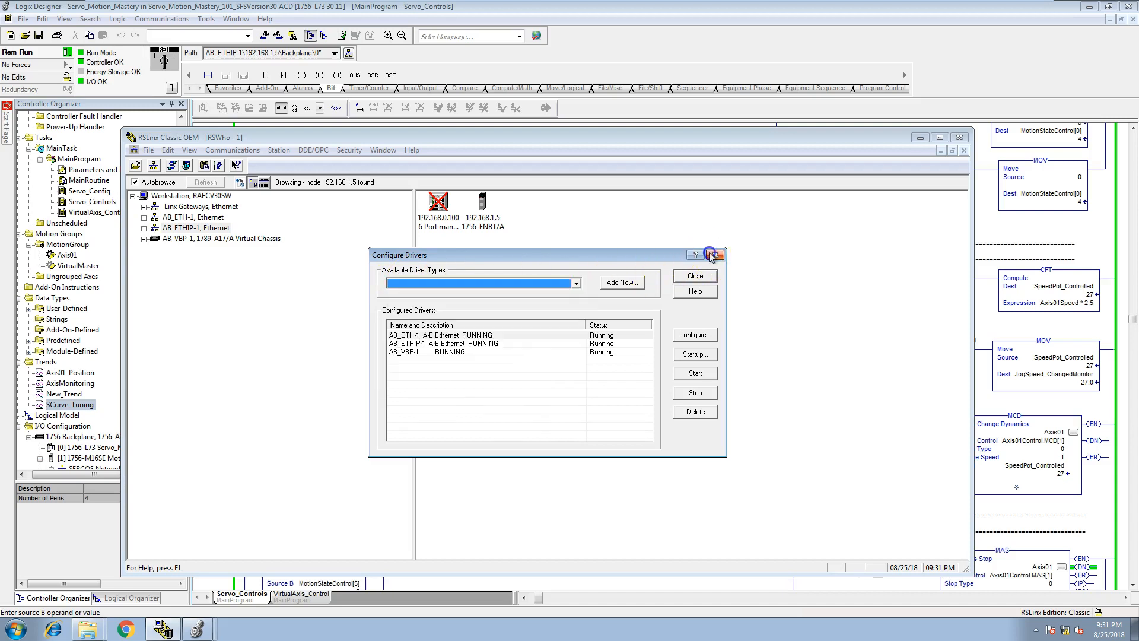
pyautogui.click(715, 254)
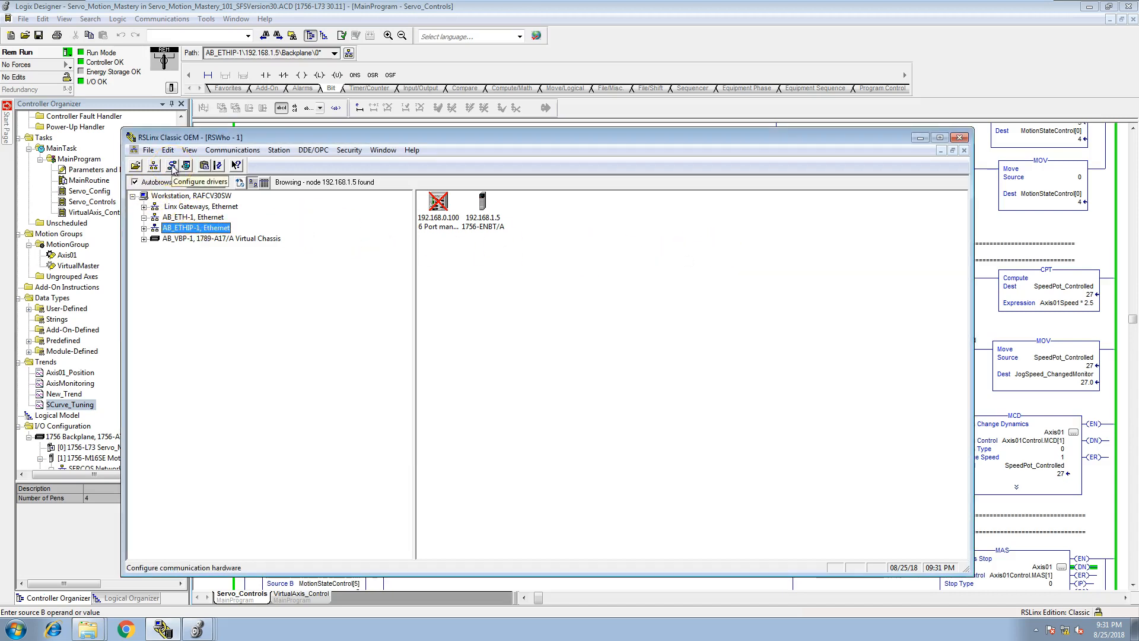
# - Add an EtherNet/IP driver named AutoDetect that browses the local subnet through the Windows Default adapter
pyautogui.click(172, 166)
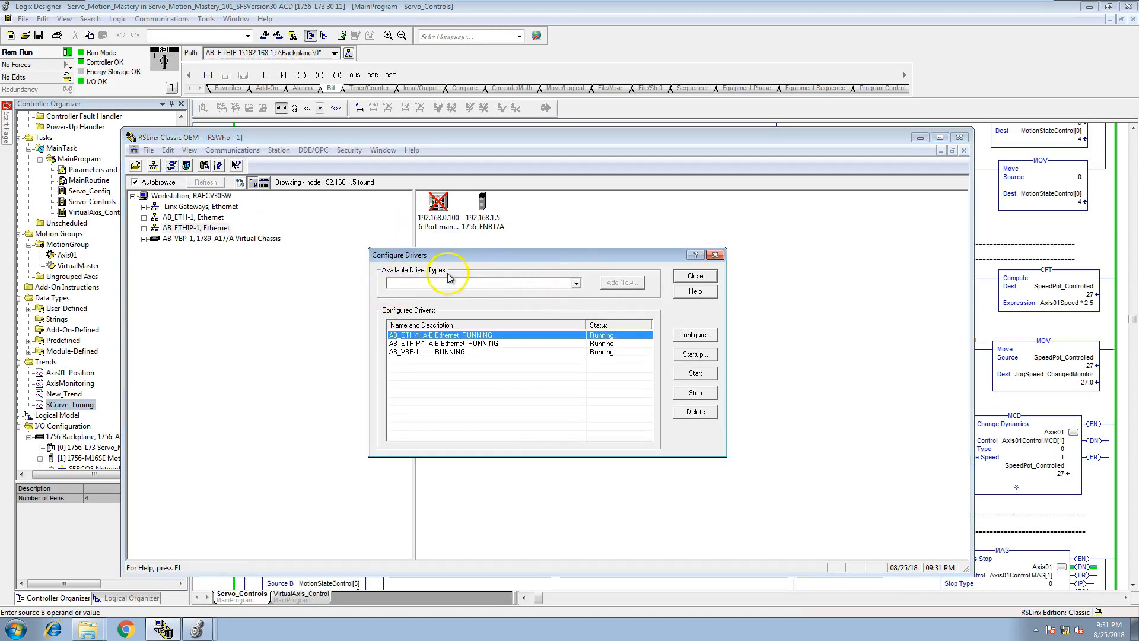
pyautogui.click(576, 284)
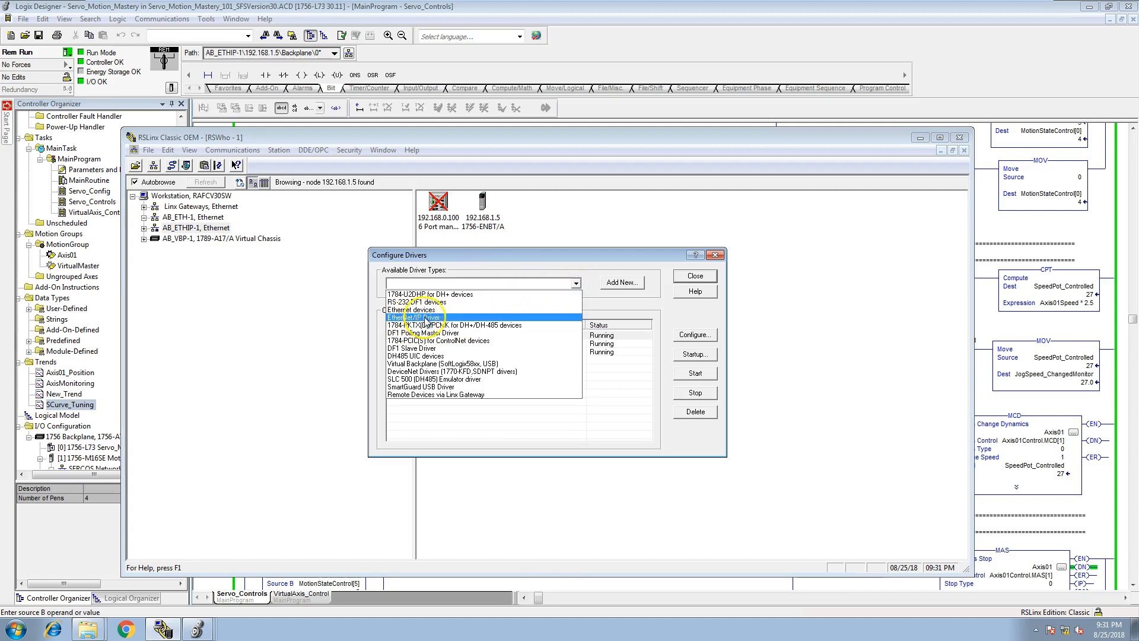
pyautogui.click(423, 317)
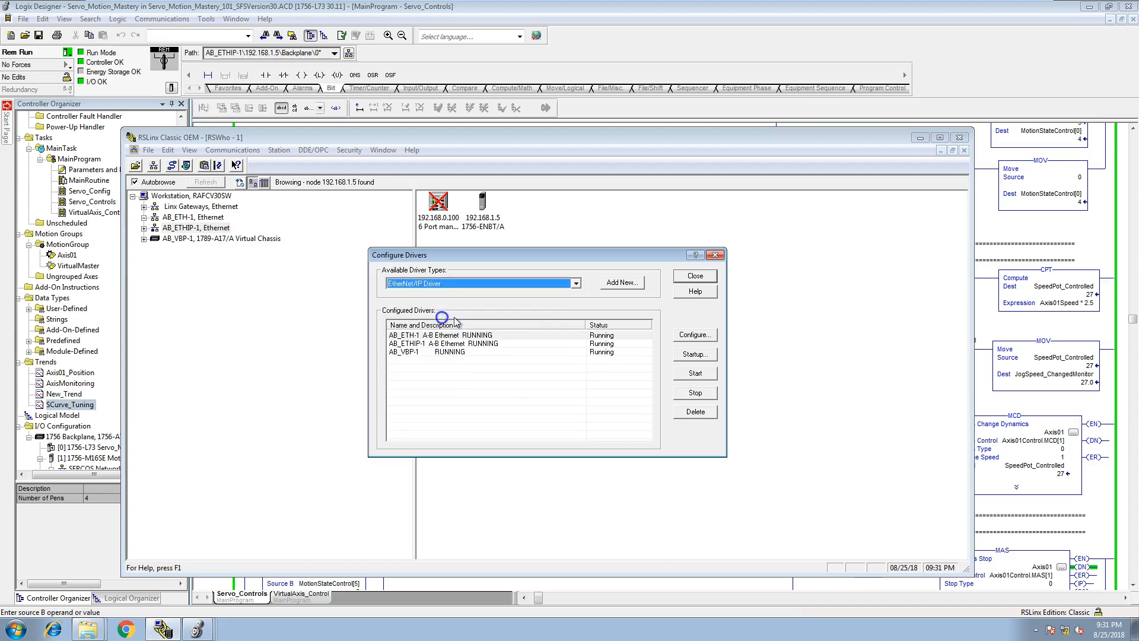
pyautogui.click(623, 283)
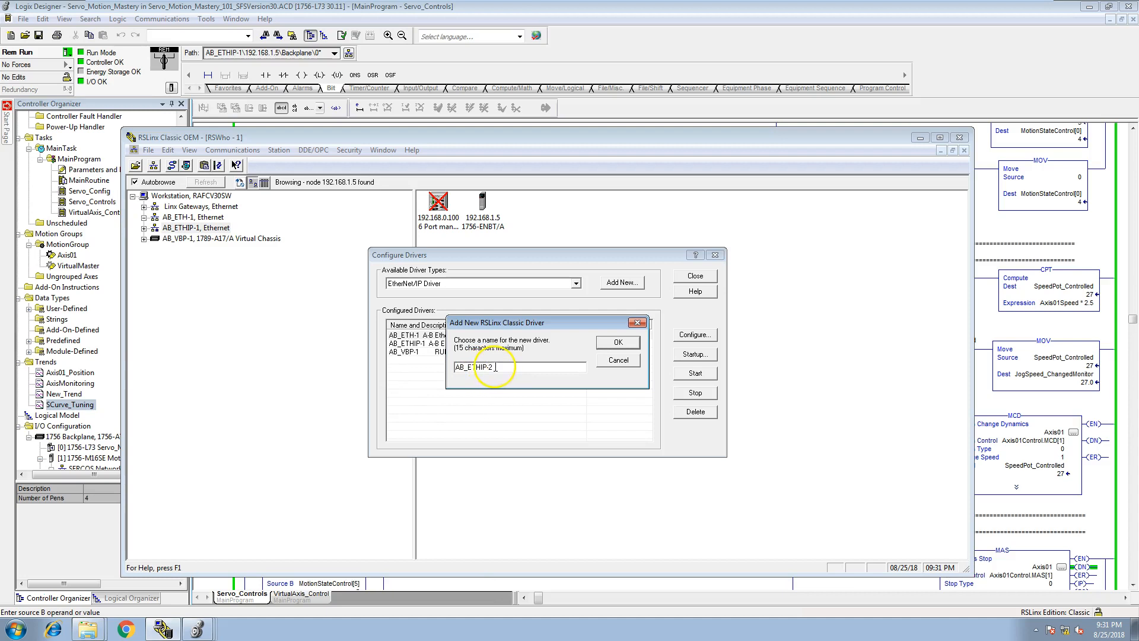
pyautogui.press('BackSpace')
pyautogui.write('AutoDetect')
pyautogui.click(620, 343)
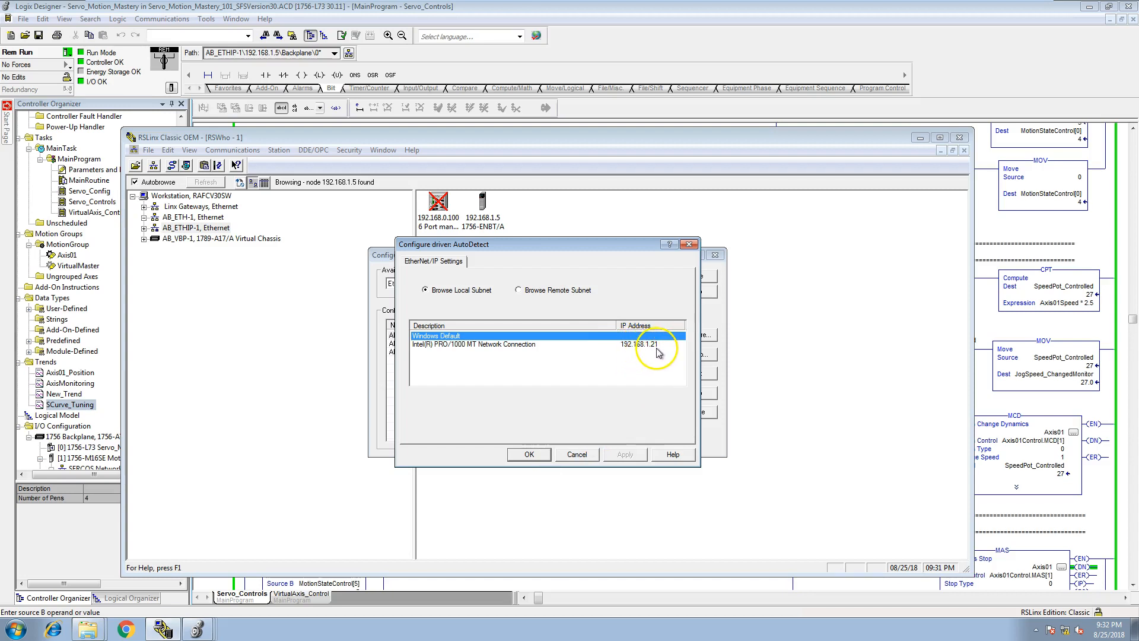
pyautogui.click(537, 458)
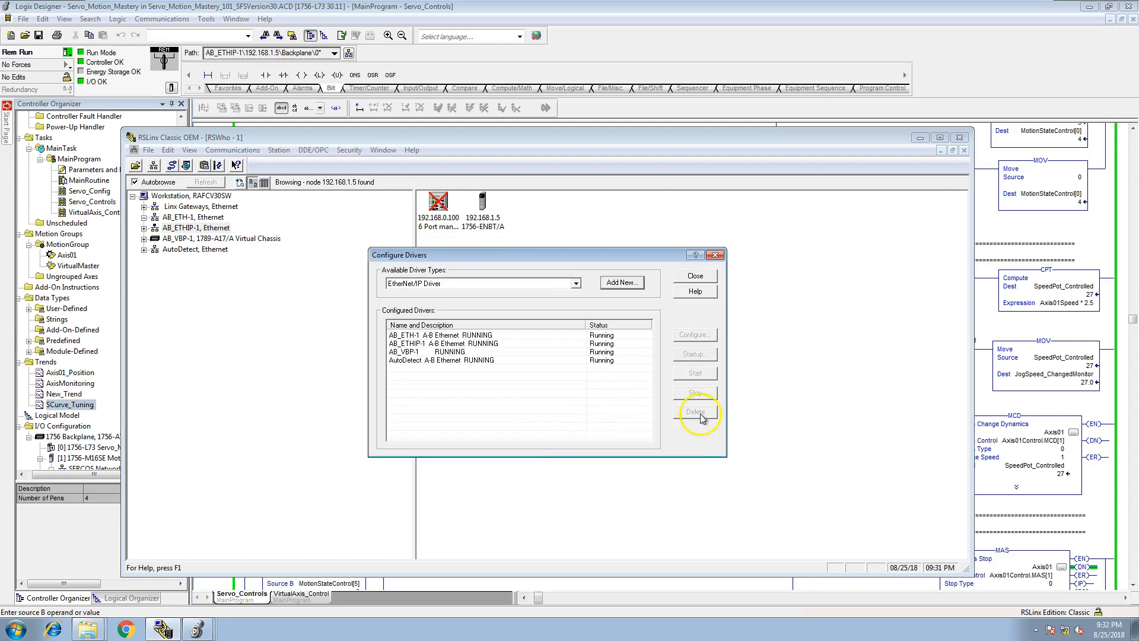
pyautogui.click(695, 276)
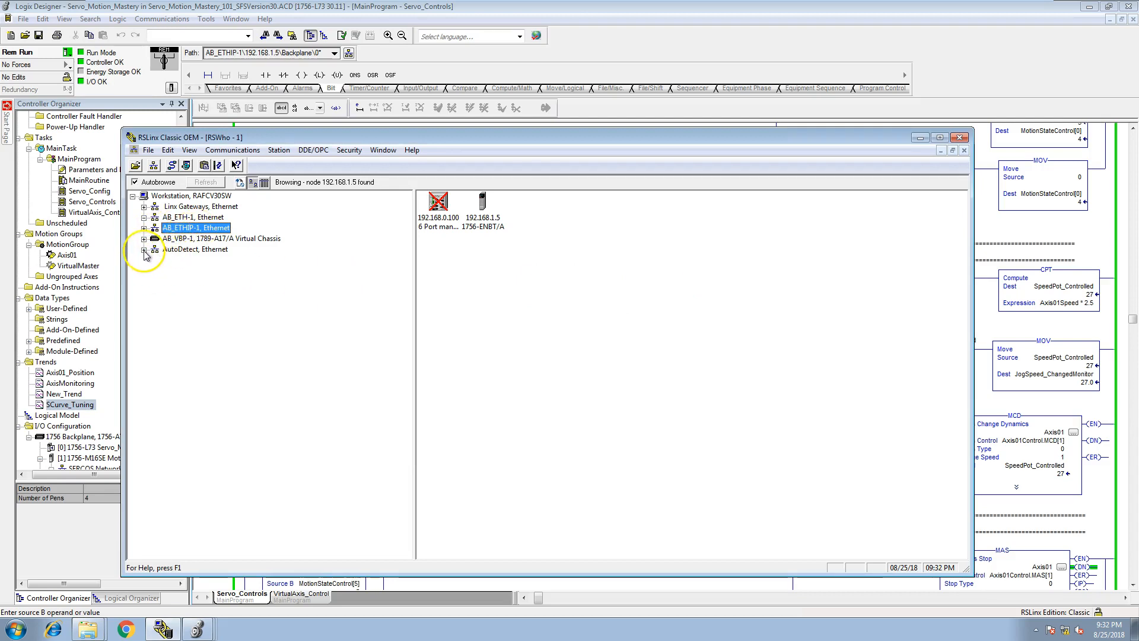
# - Browse the AutoDetect driver through the 192.168.1.5 Ethernet module to examine the modules on its backplane
pyautogui.click(144, 250)
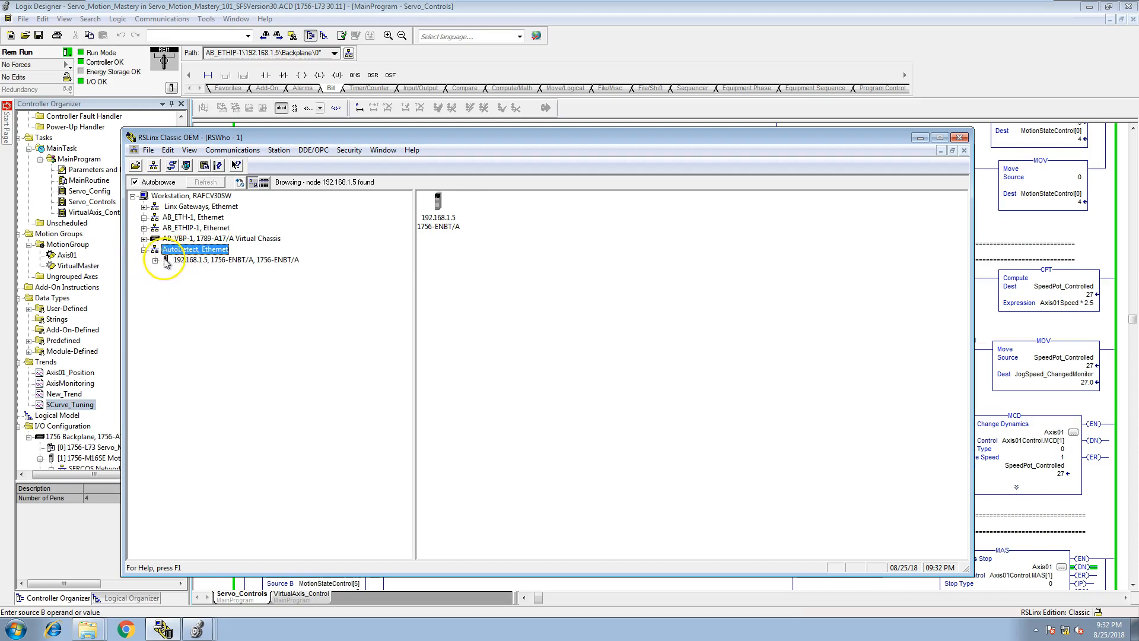
pyautogui.doubleClick(172, 261)
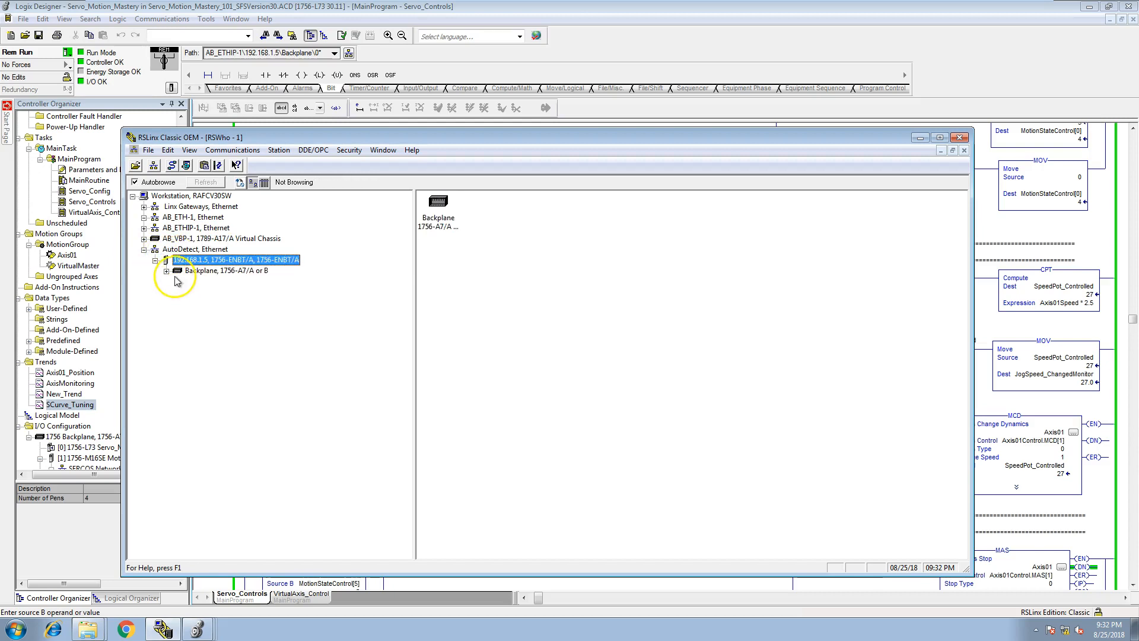
pyautogui.click(167, 271)
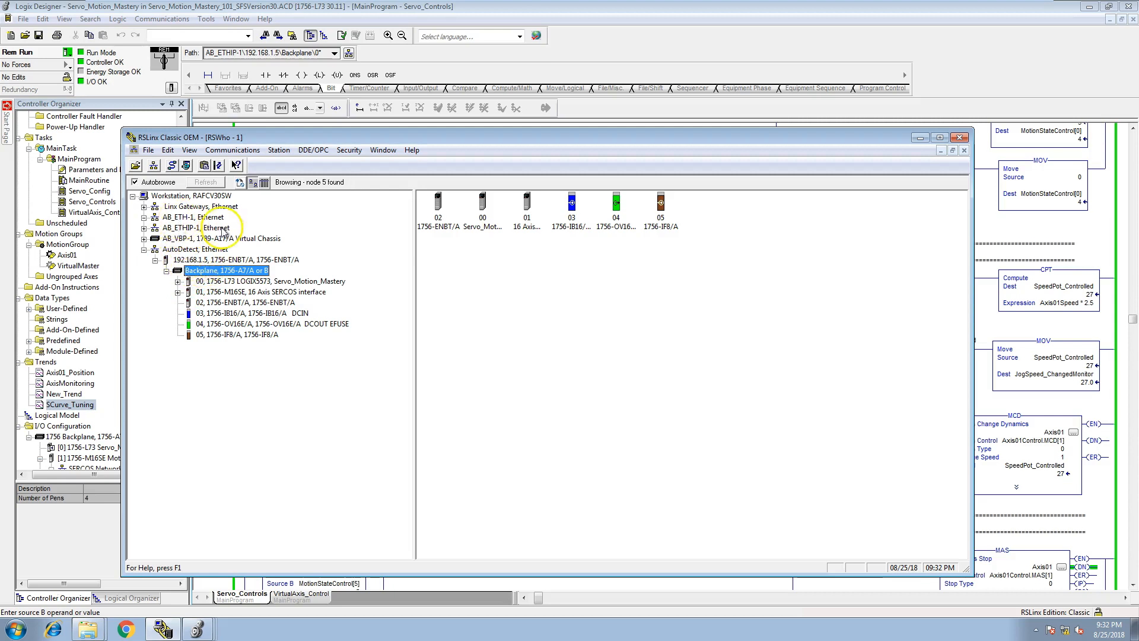
pyautogui.click(173, 168)
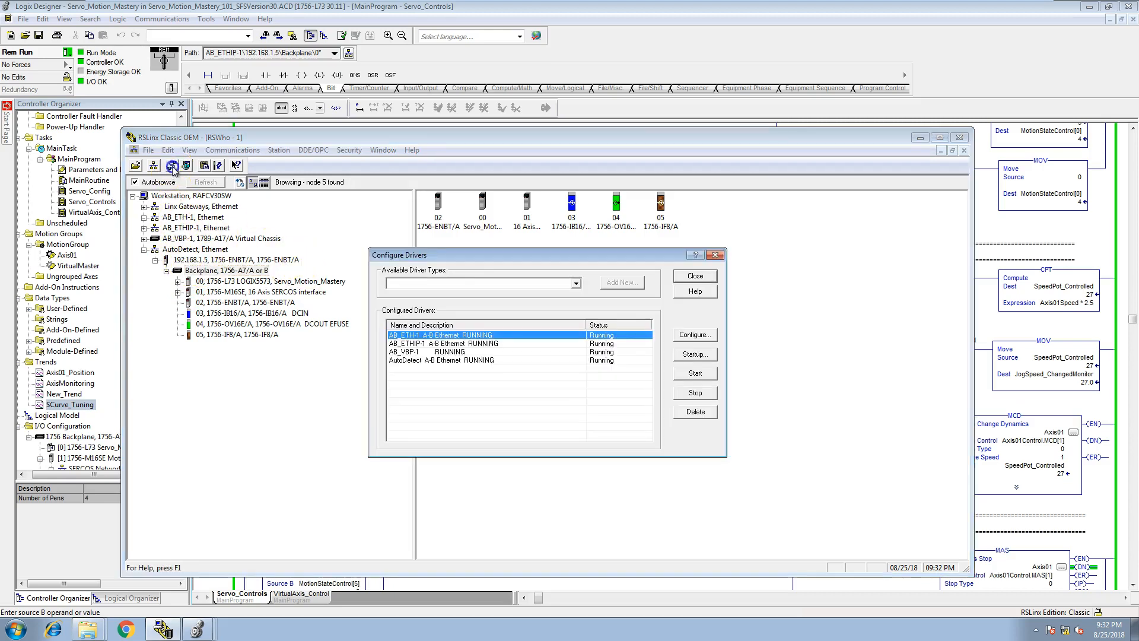
pyautogui.click(575, 285)
pyautogui.click(591, 254)
pyautogui.click(694, 276)
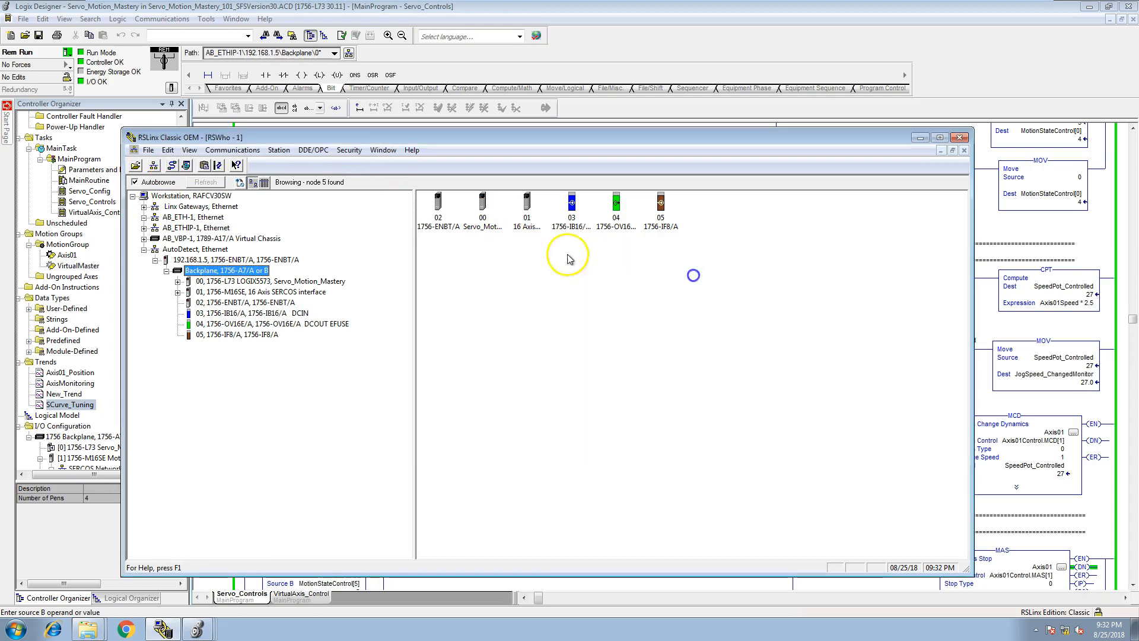
# - Try to add an Ethernet devices driver named "Standard Driver"
pyautogui.click(172, 168)
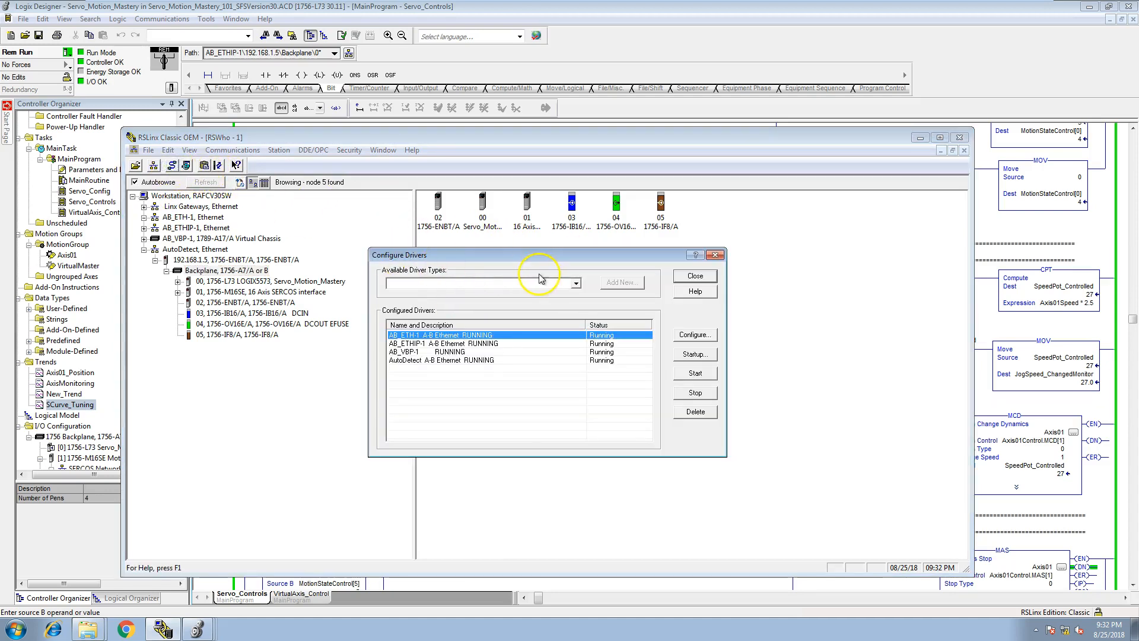
pyautogui.click(576, 284)
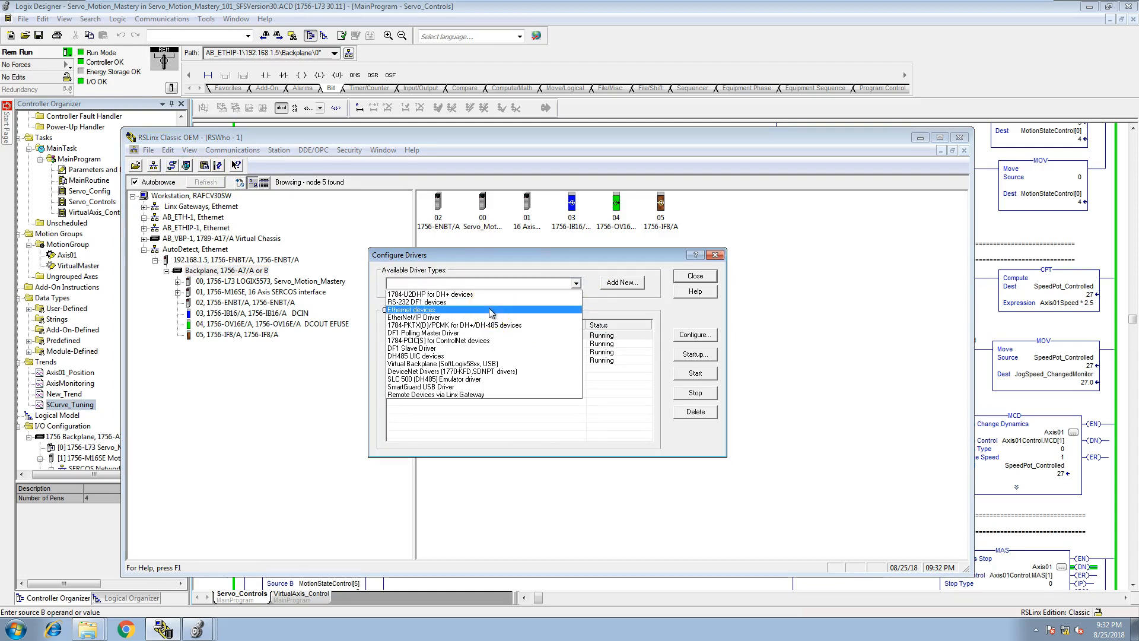
pyautogui.click(490, 309)
pyautogui.click(622, 282)
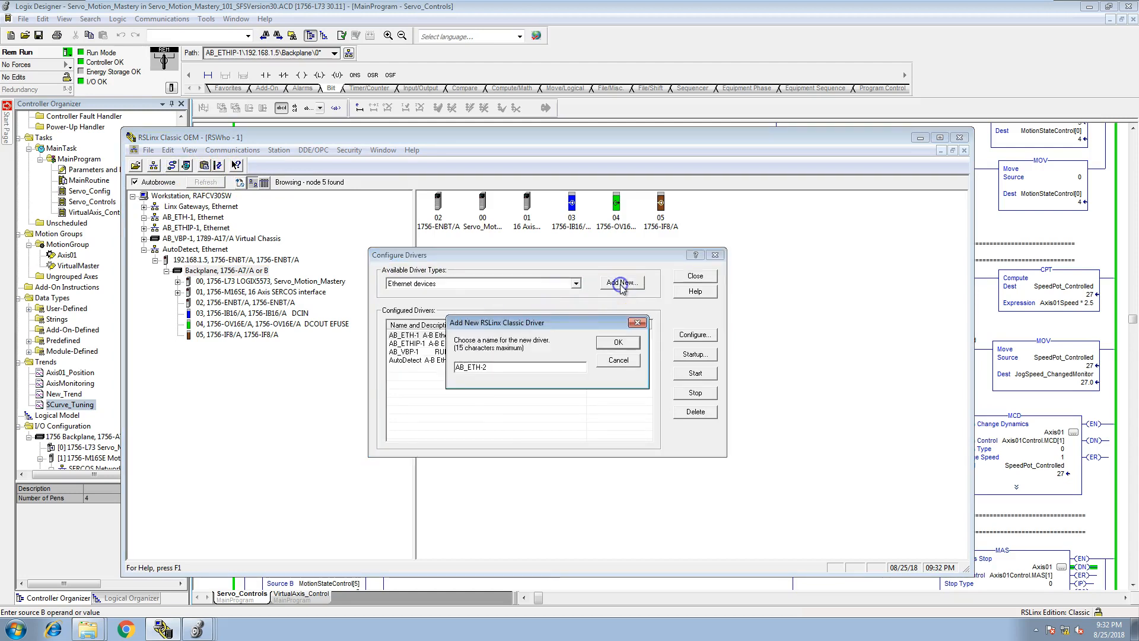
pyautogui.click(486, 368)
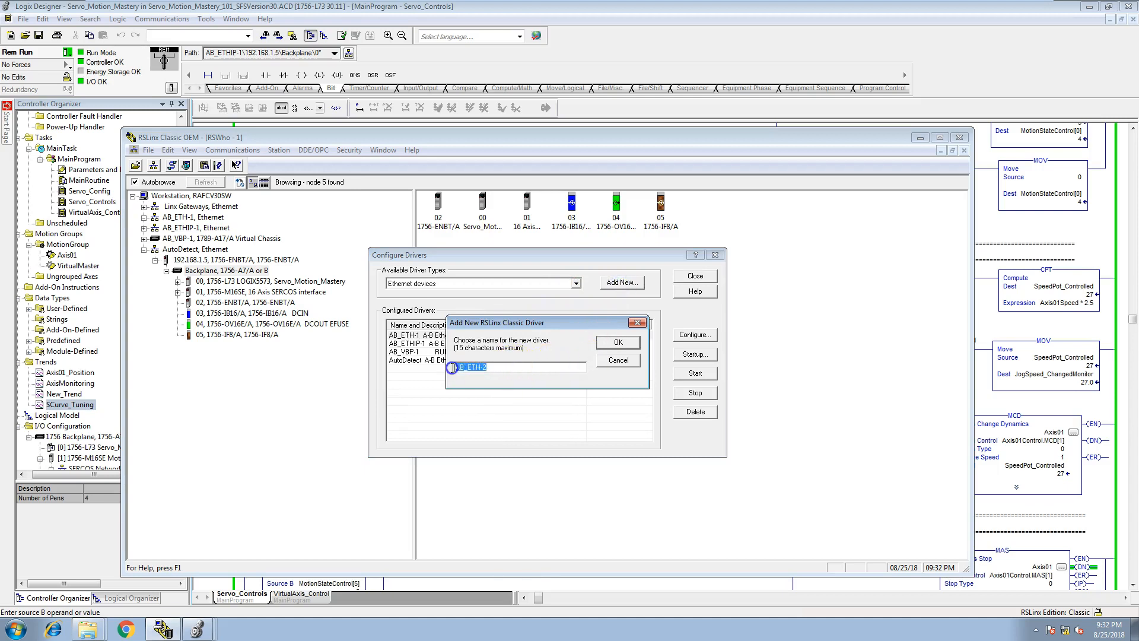
pyautogui.moveTo(516, 368); pyautogui.dragTo(442, 372)
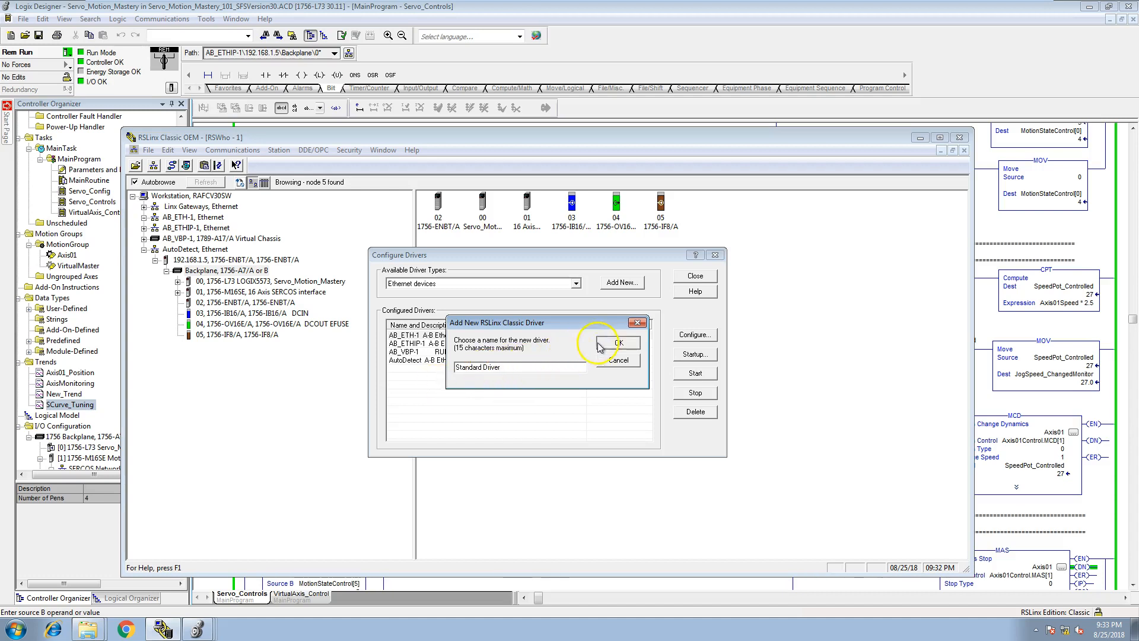
pyautogui.click(618, 342)
pyautogui.click(667, 361)
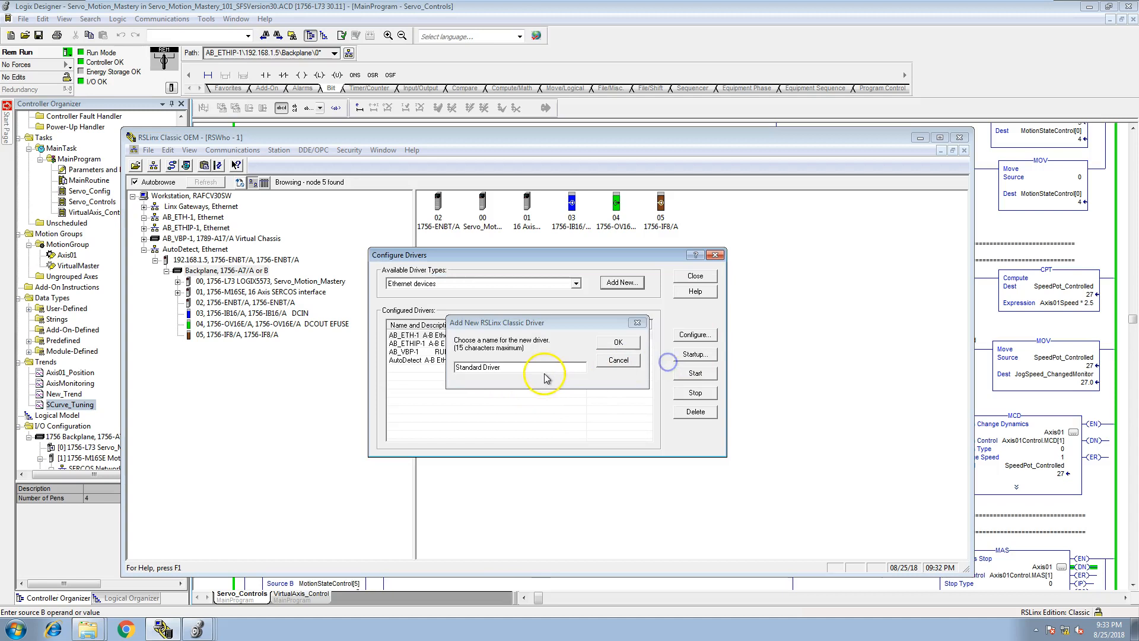
# - Remove the space so the new driver's name is StandardDriver, and create it with an empty station mapping
pyautogui.click(483, 369)
pyautogui.press('BackSpace')
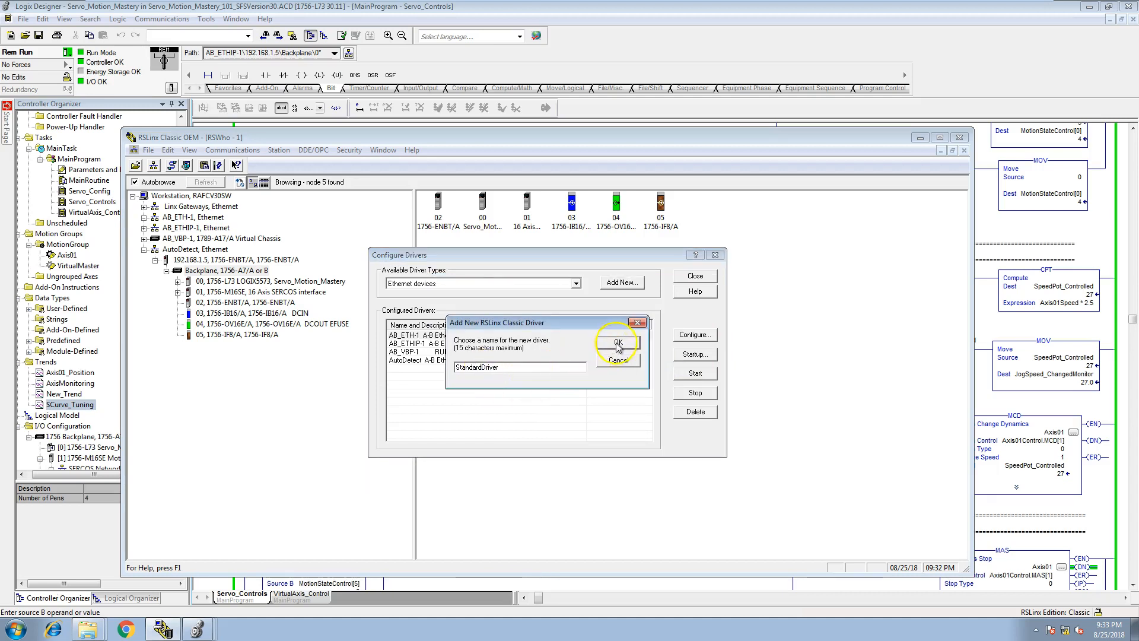
pyautogui.click(617, 342)
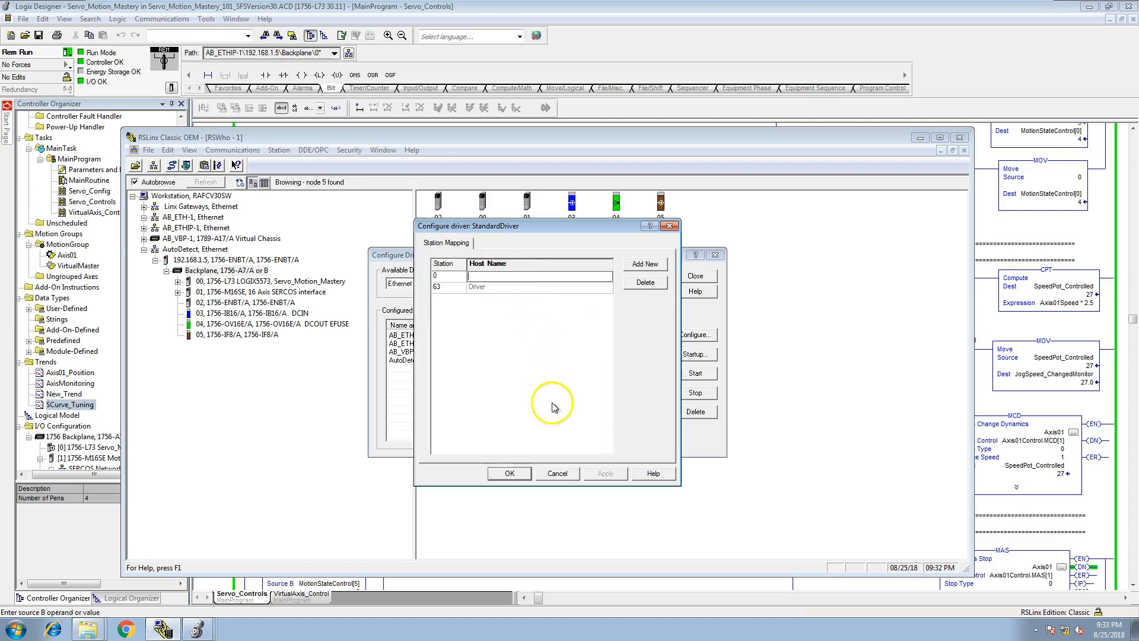
pyautogui.click(525, 475)
pyautogui.click(691, 278)
# - Browse the StandardDriver network and check the driver's browse address properties without changing them
pyautogui.click(211, 267)
pyautogui.click(153, 345)
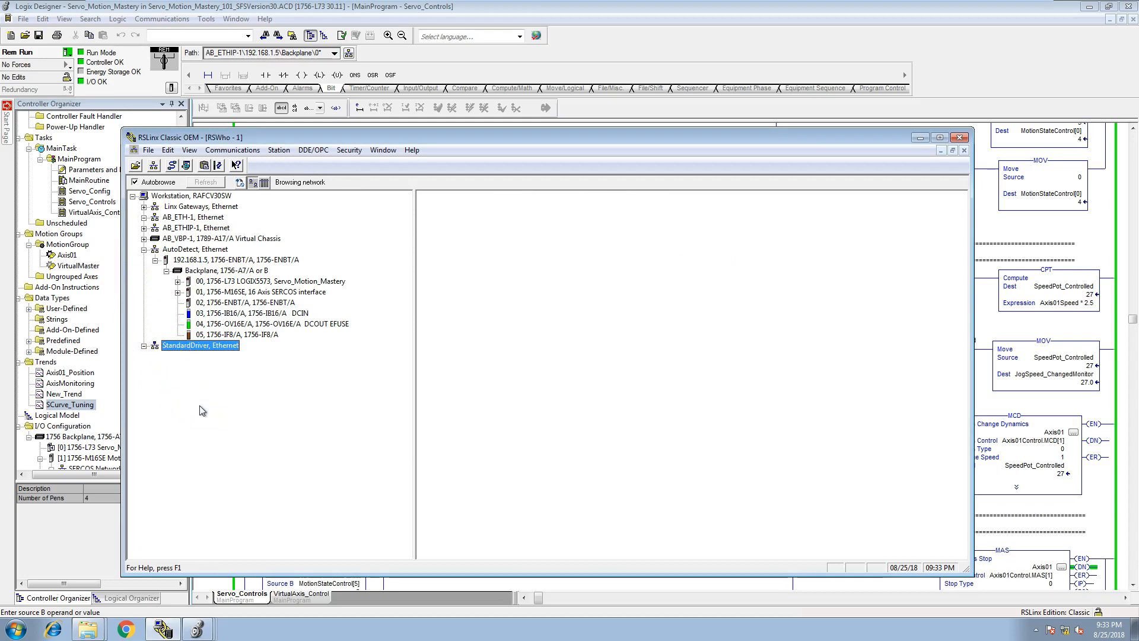
pyautogui.click(200, 350)
pyautogui.rightClick(199, 350)
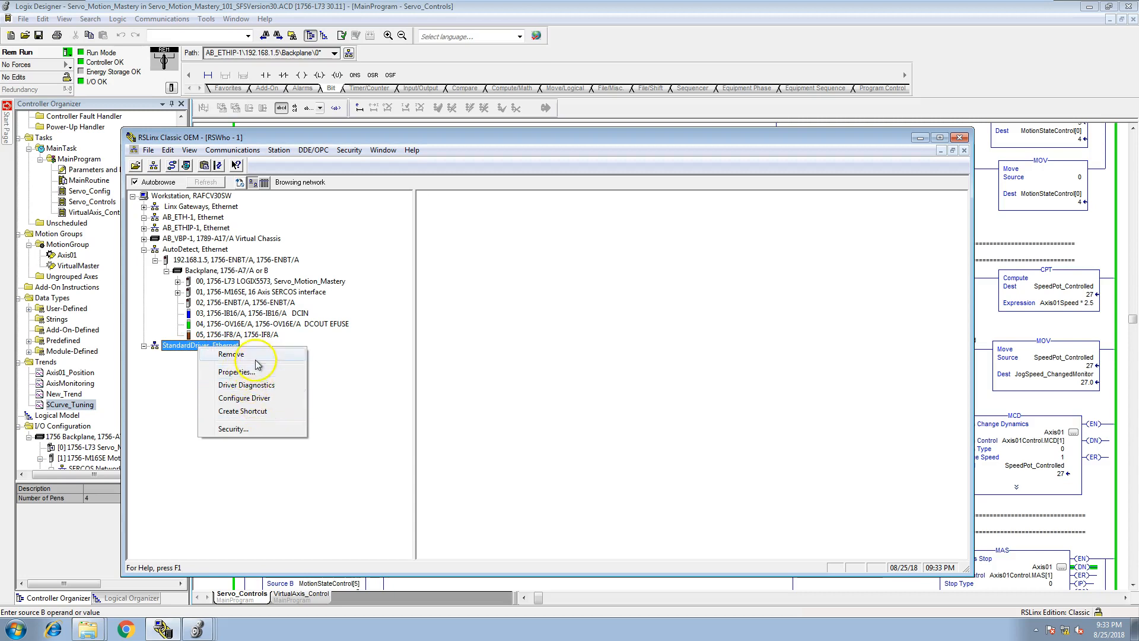
pyautogui.click(258, 369)
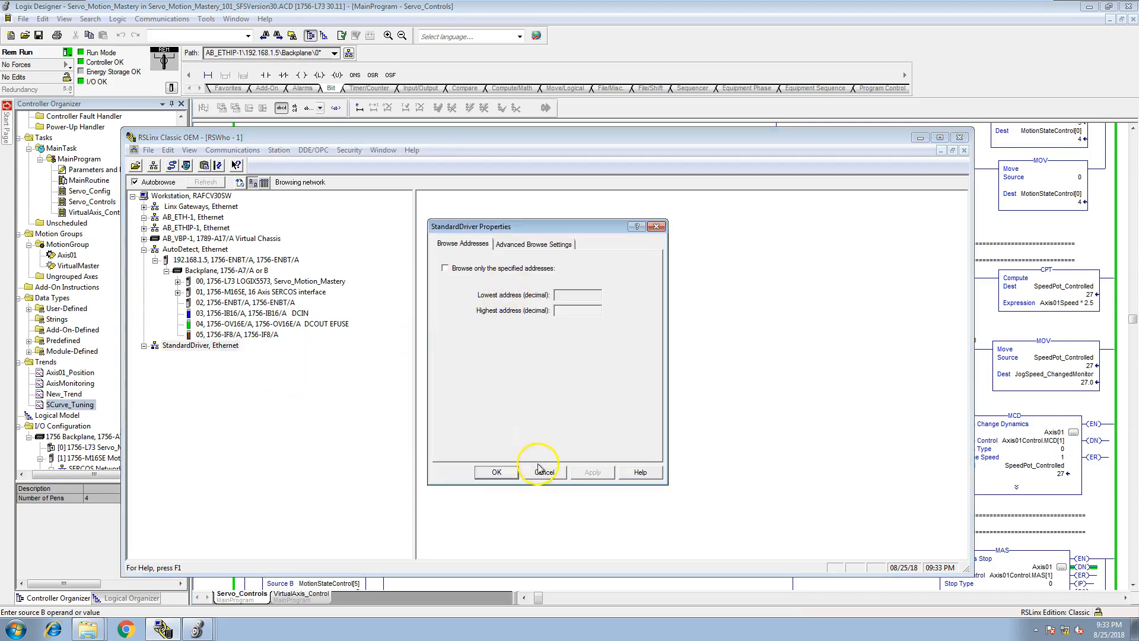
pyautogui.click(538, 466)
# - Configure StandardDriver's station mapping with host 192.168.1.5 for station 0 and apply it
pyautogui.click(183, 346)
pyautogui.rightClick(191, 346)
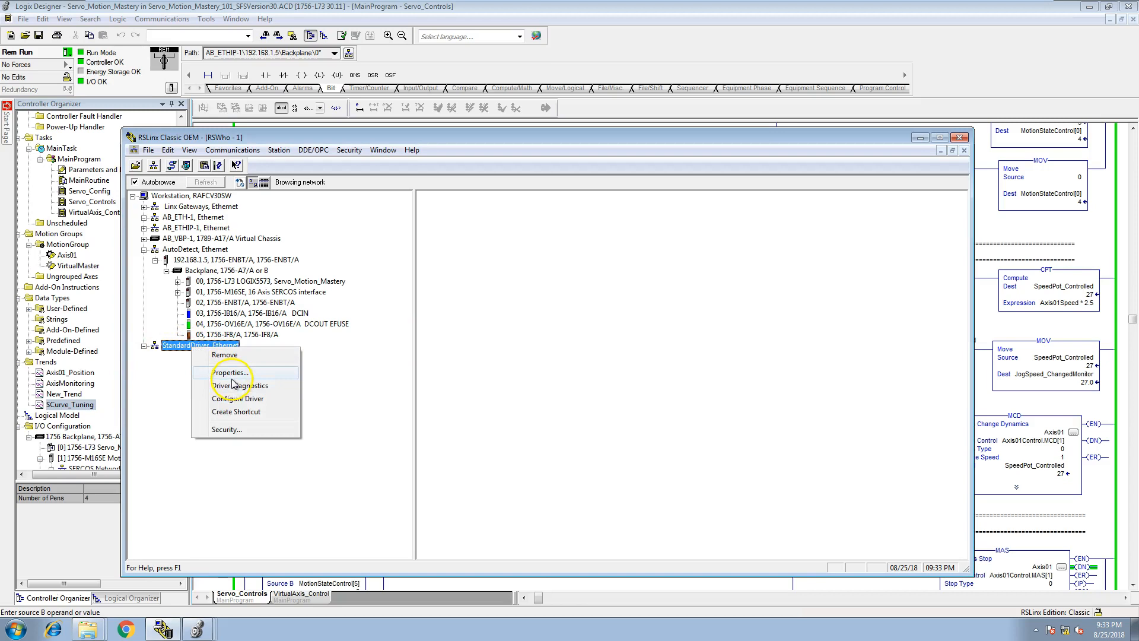
pyautogui.click(241, 398)
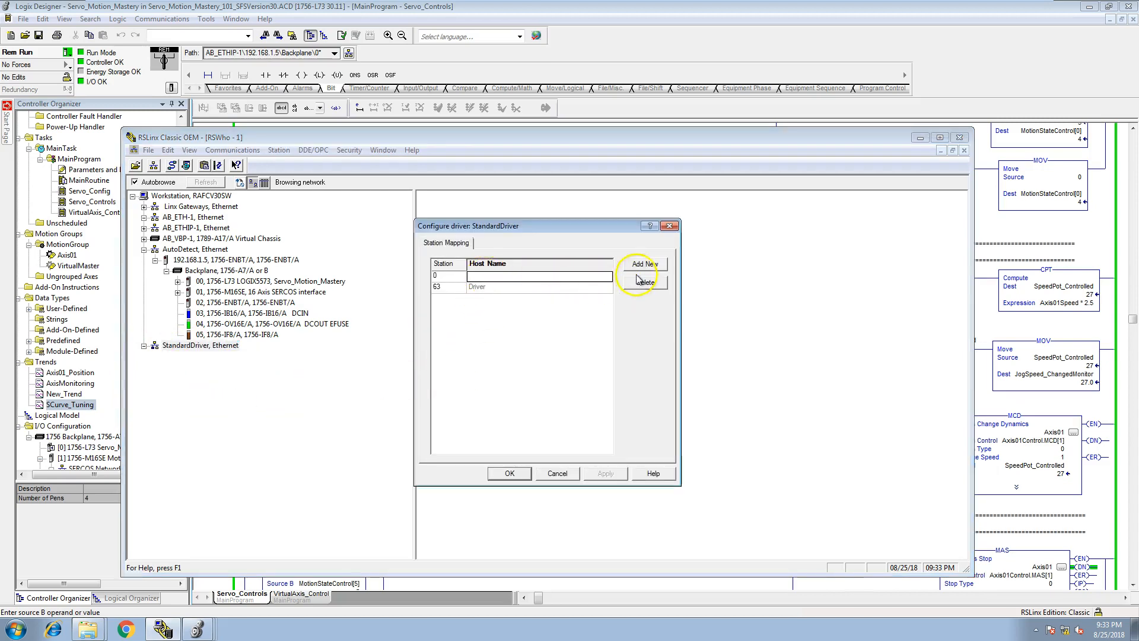
pyautogui.click(580, 276)
pyautogui.write('192')
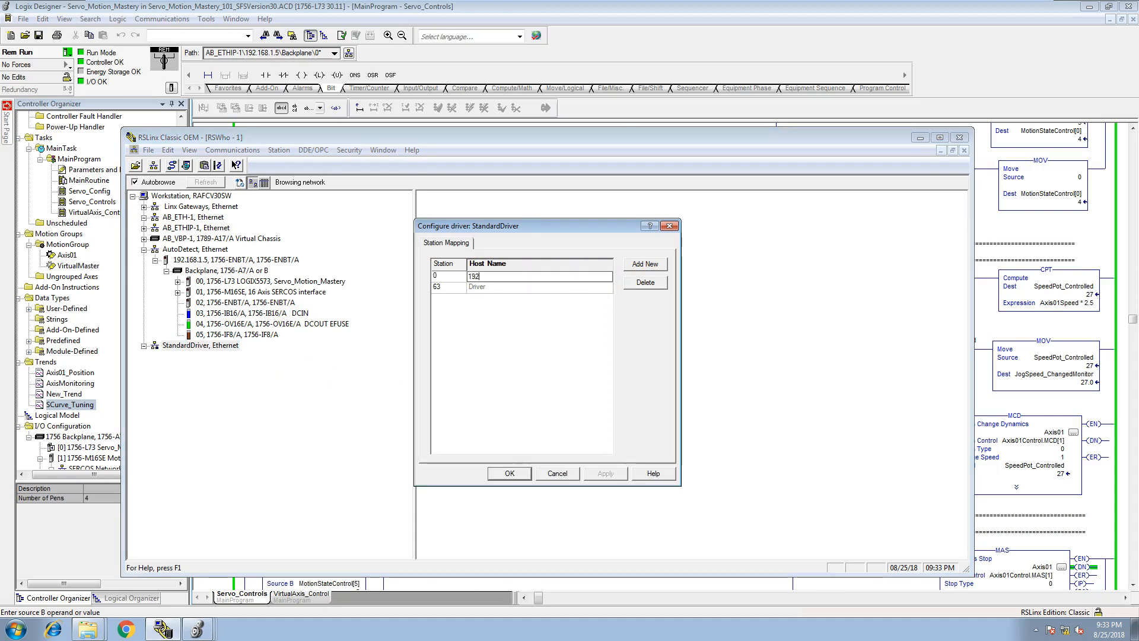
pyautogui.write('.168.')
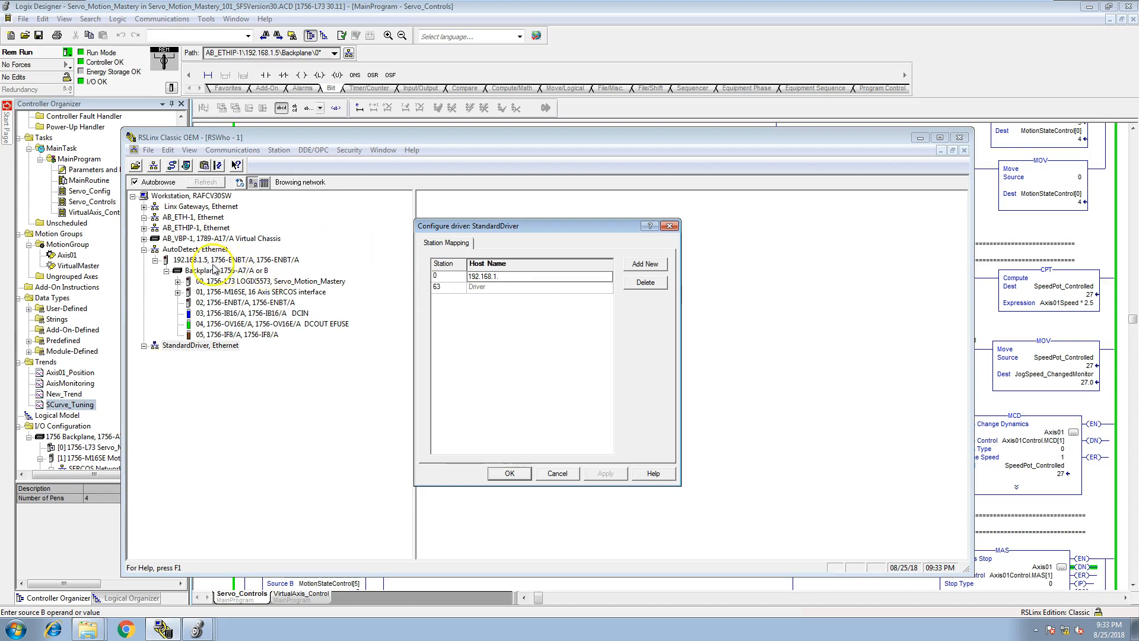
pyautogui.write('1.5')
pyautogui.click(605, 473)
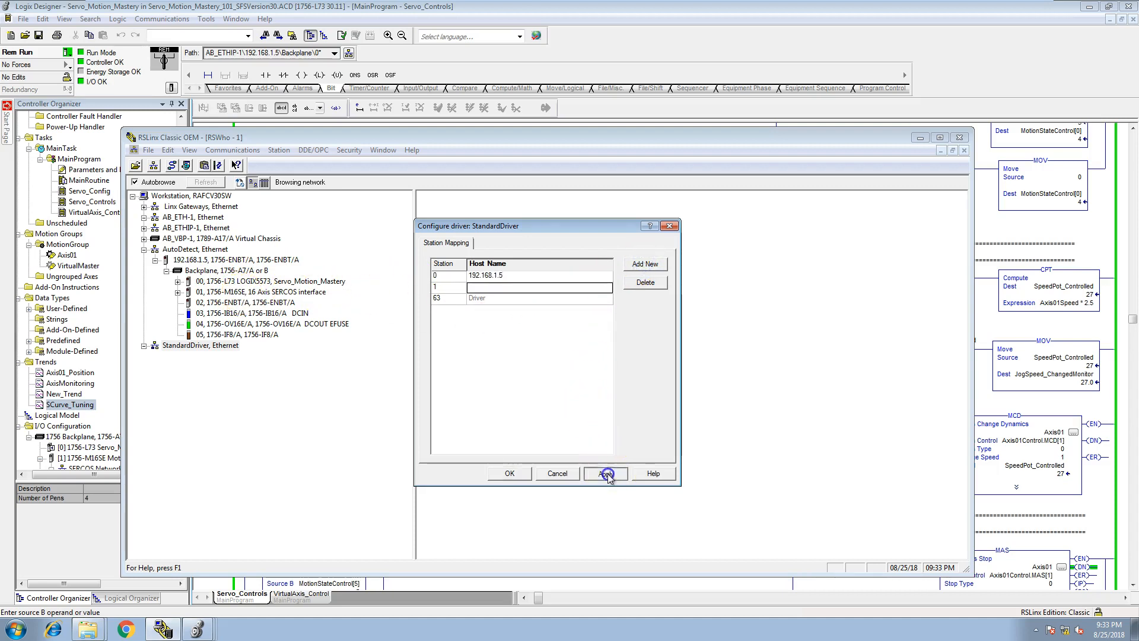
pyautogui.click(516, 473)
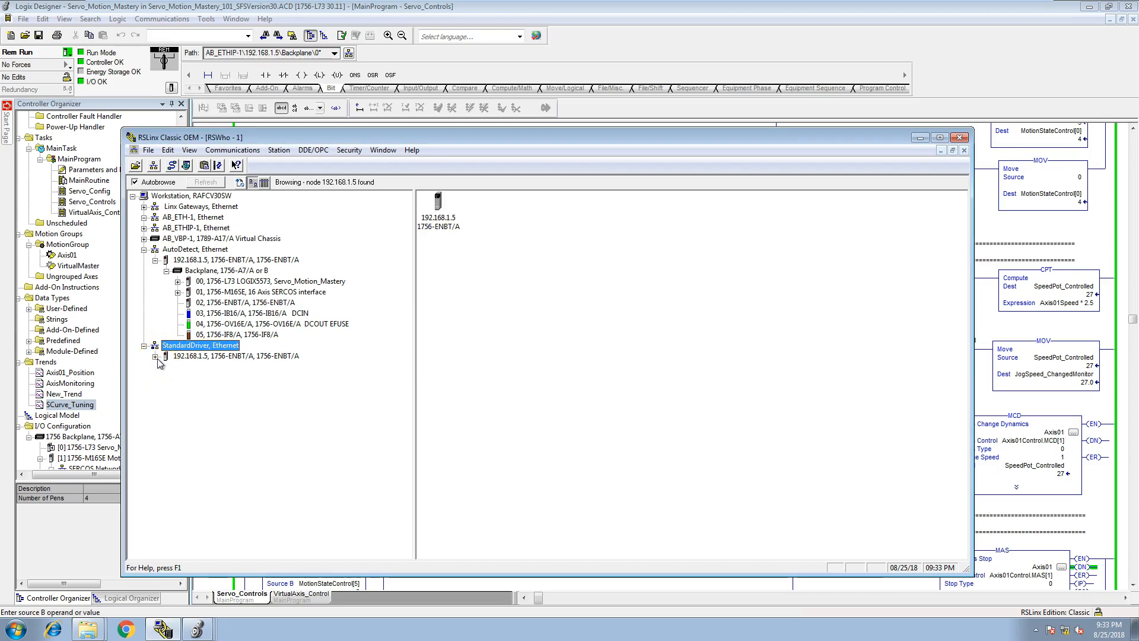
# - Expand the 192.168.1.5 module under StandardDriver to examine the modules on its backplane
pyautogui.click(156, 357)
pyautogui.click(166, 367)
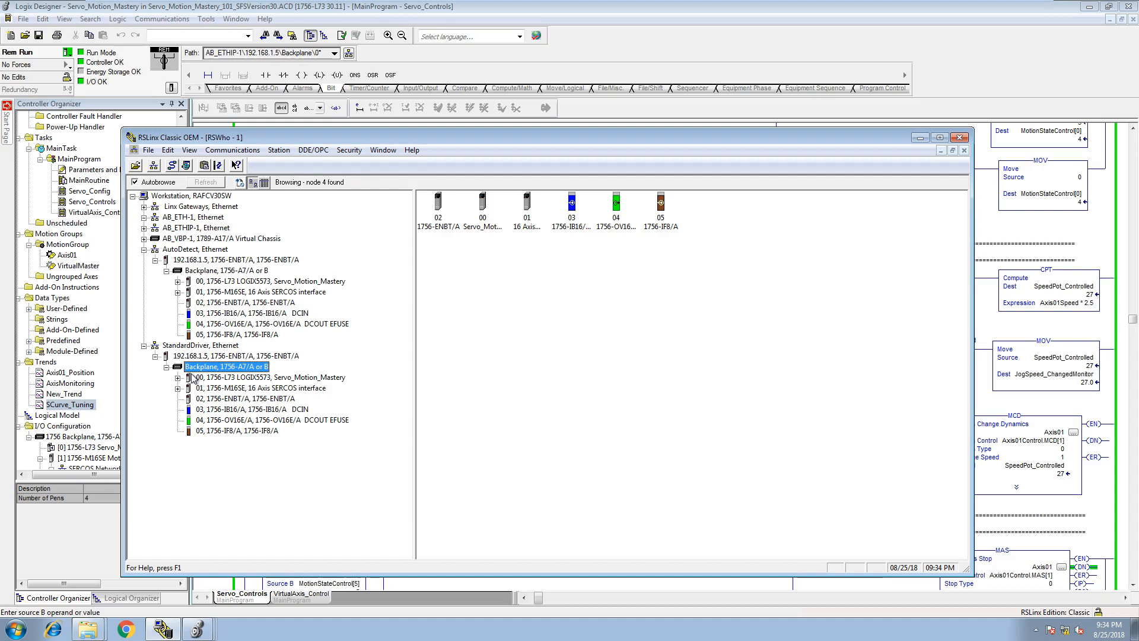
# - Review the available driver types and the configured drivers list, and expand the AB_ETHIP-1 network for comparison
pyautogui.click(172, 166)
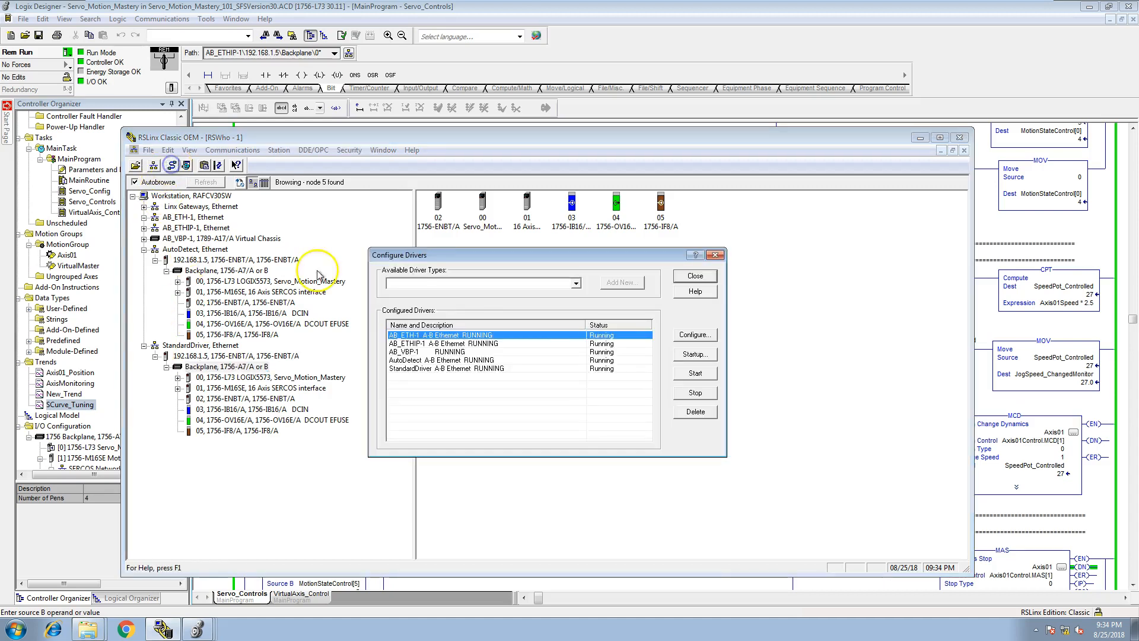
pyautogui.click(576, 284)
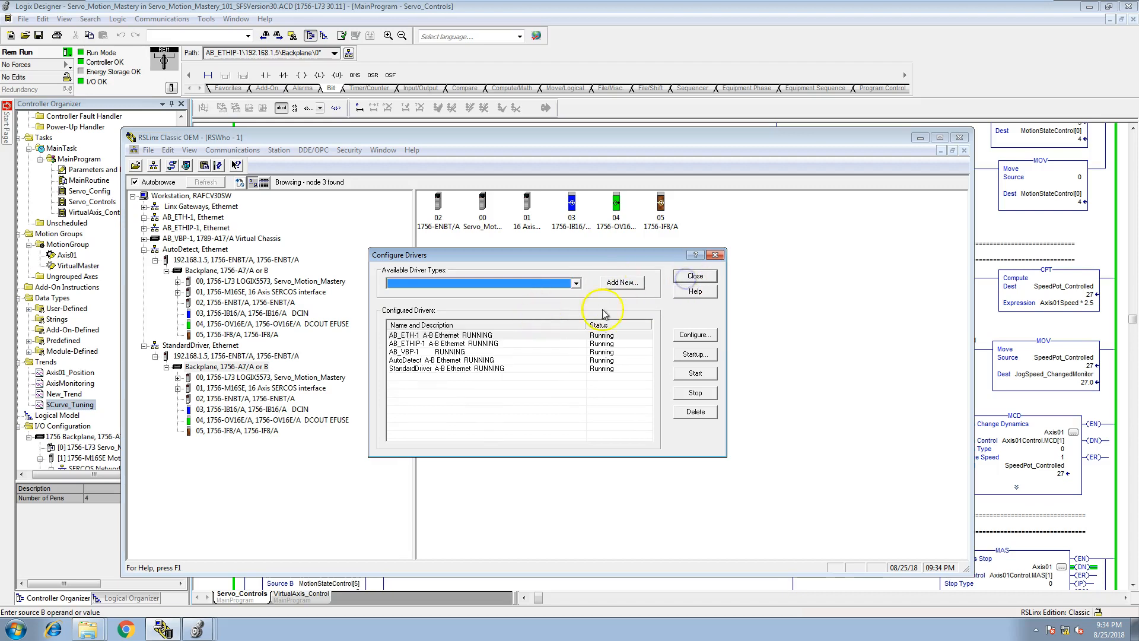
pyautogui.click(695, 276)
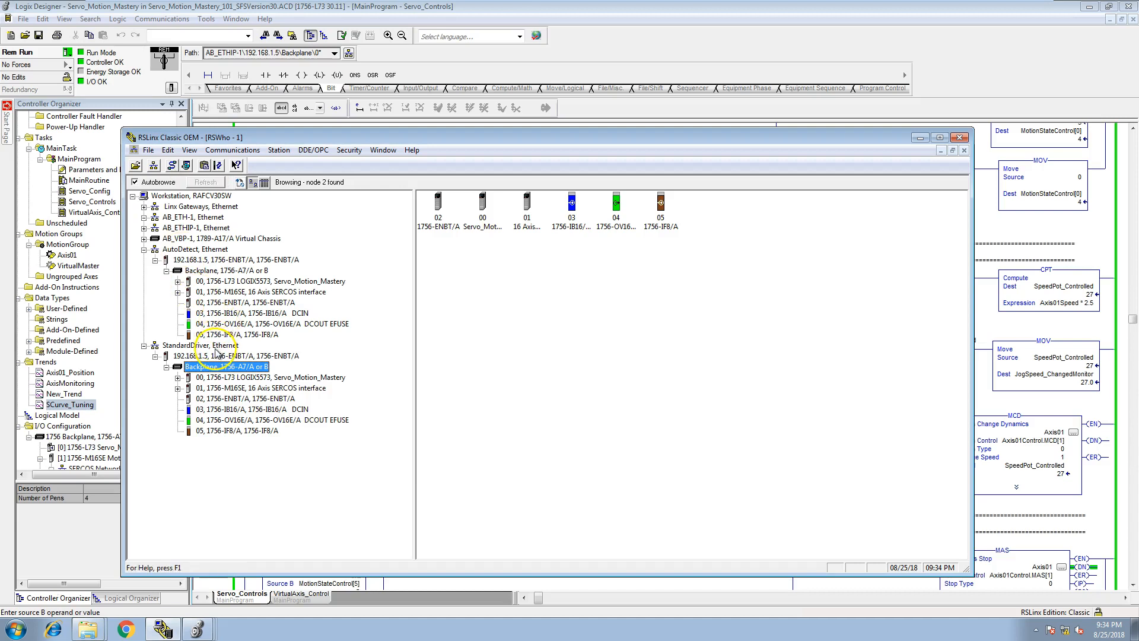
pyautogui.click(172, 166)
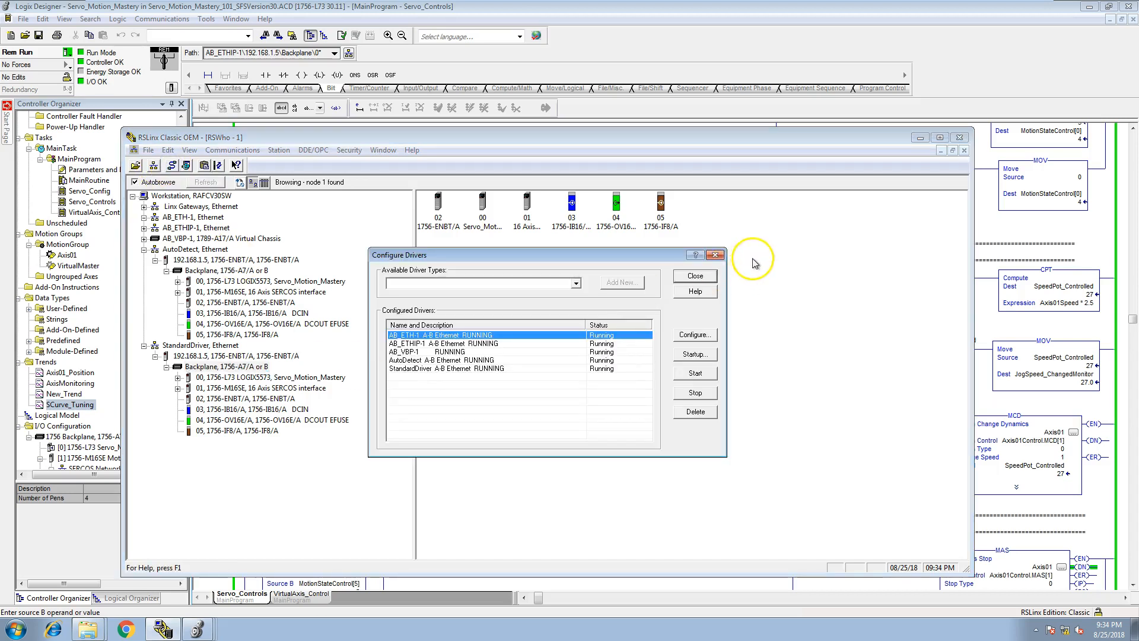
pyautogui.click(704, 277)
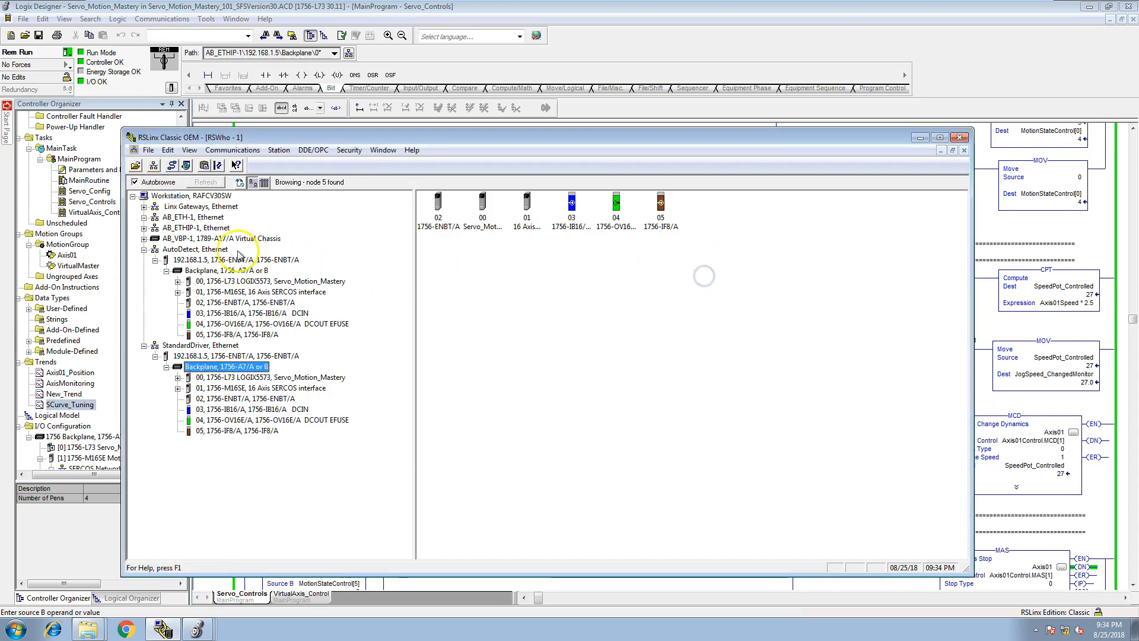
pyautogui.click(144, 229)
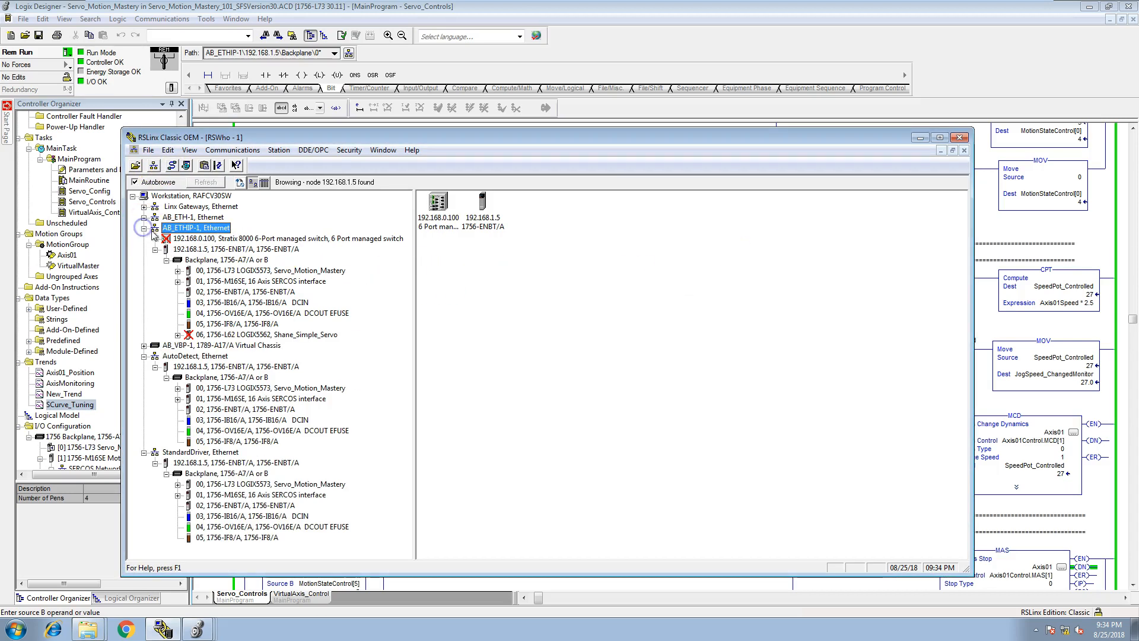
# - Stop the StandardDriver and AutoDetect drivers, and delete both from the configured drivers
pyautogui.click(172, 166)
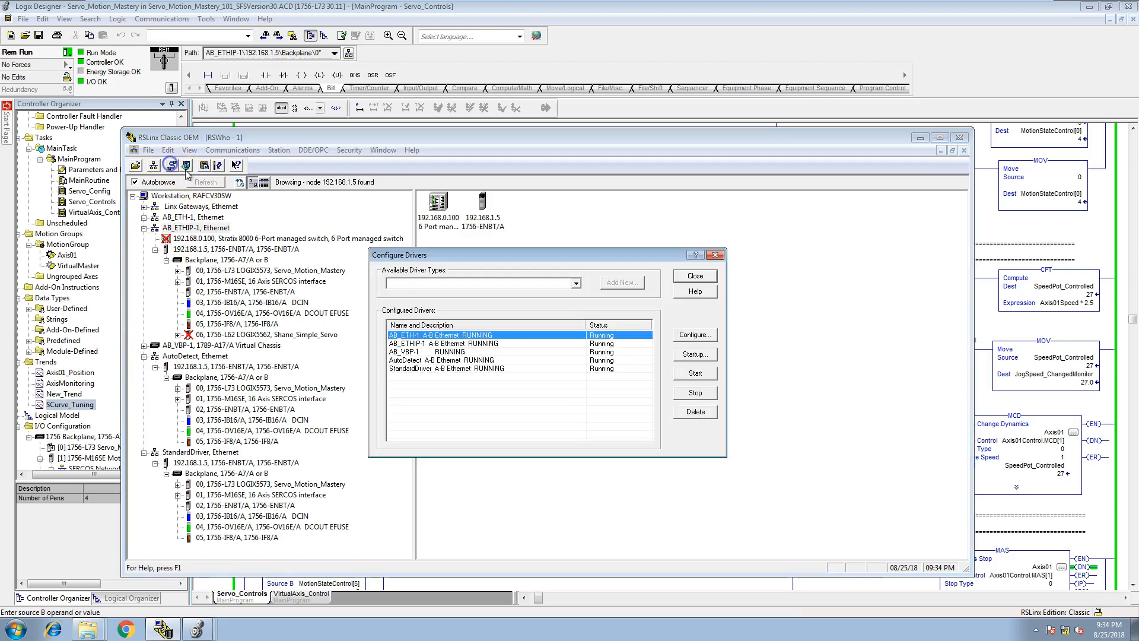
pyautogui.click(491, 369)
pyautogui.click(689, 393)
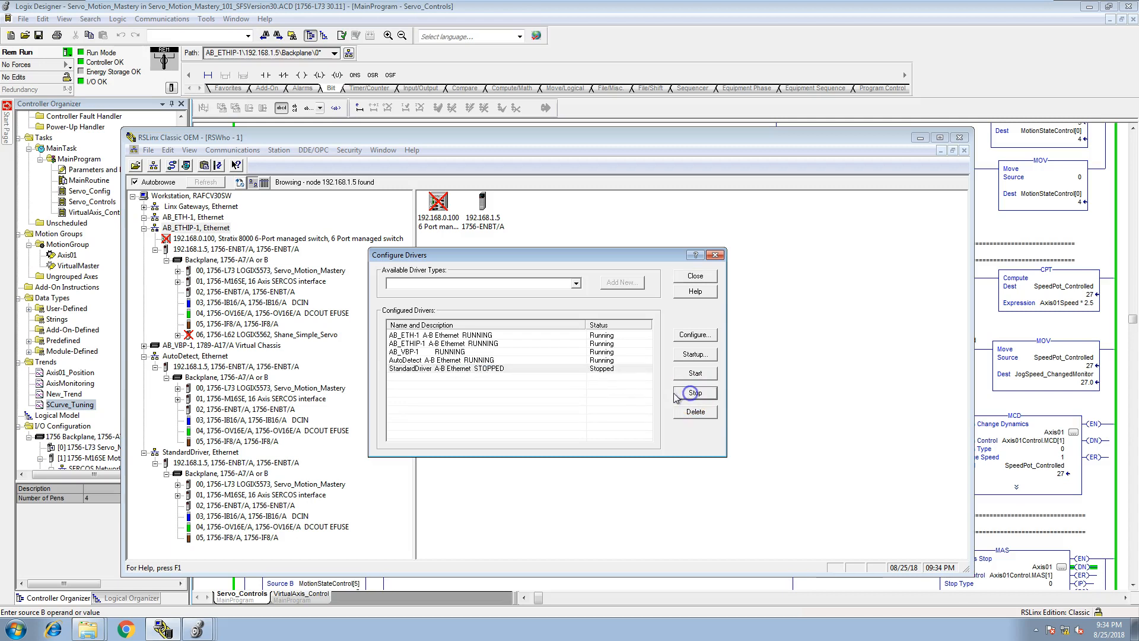
pyautogui.click(620, 360)
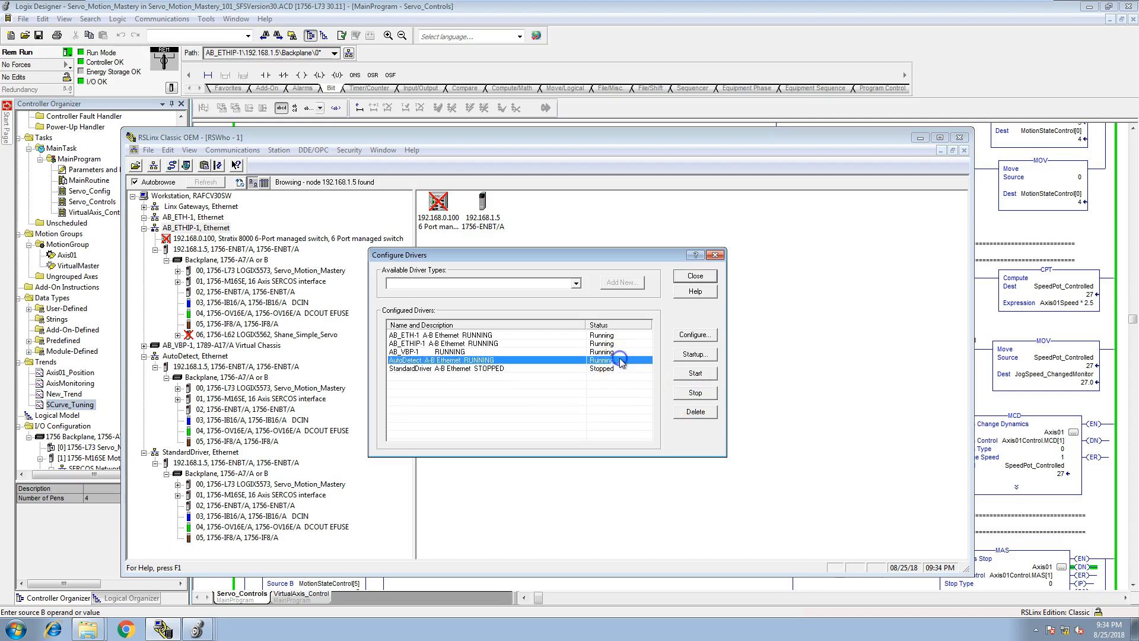
pyautogui.click(694, 394)
pyautogui.click(692, 411)
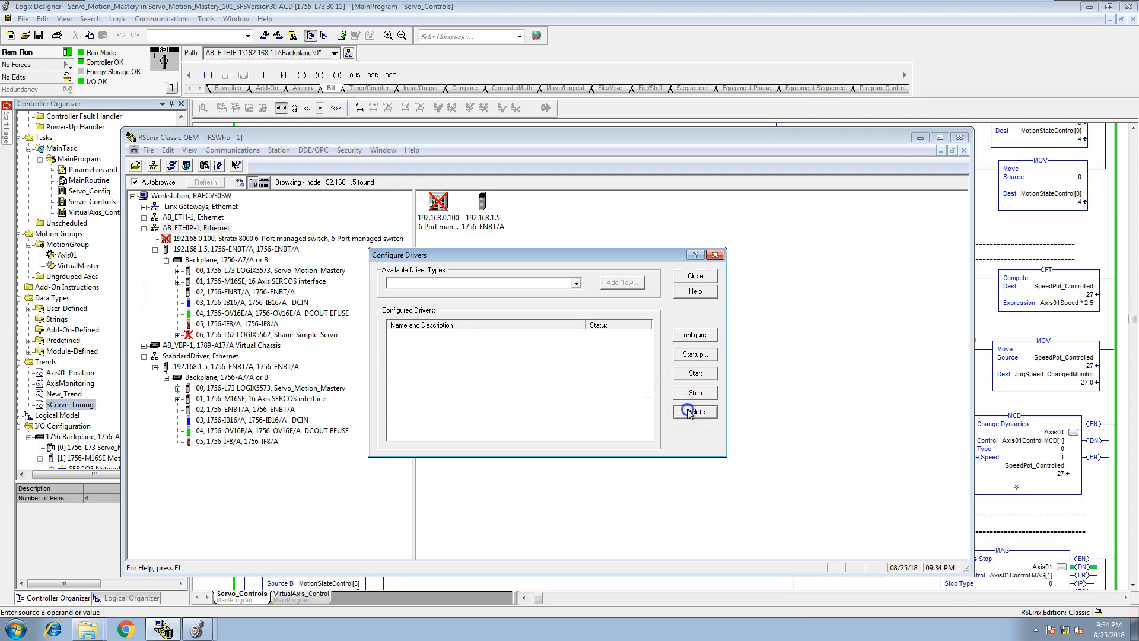
pyautogui.click(607, 360)
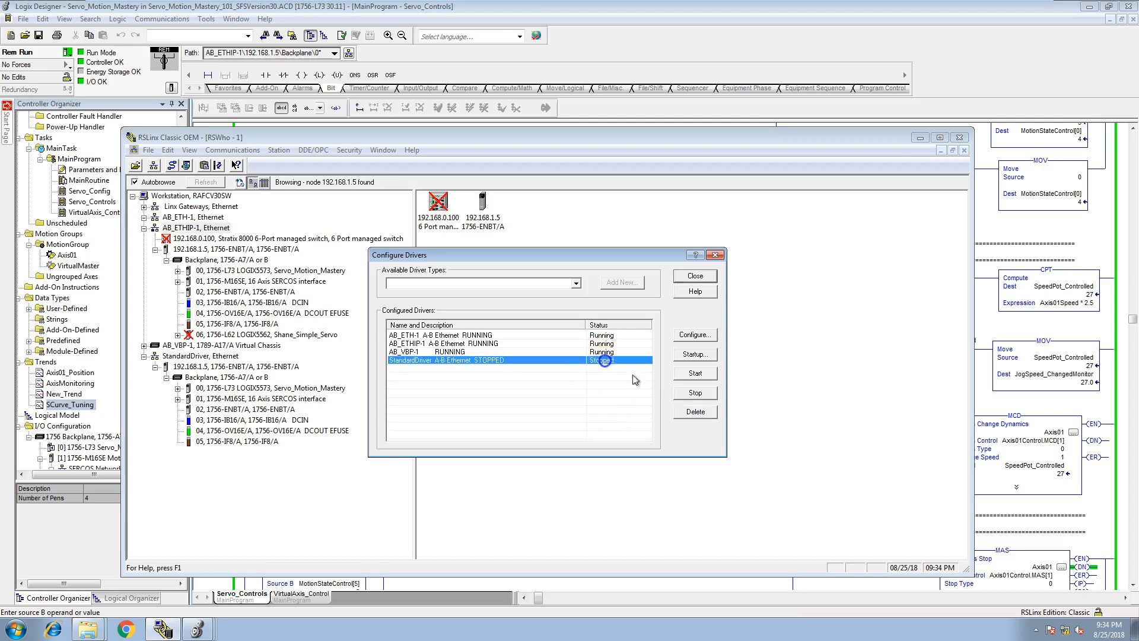
pyautogui.click(688, 411)
pyautogui.click(688, 276)
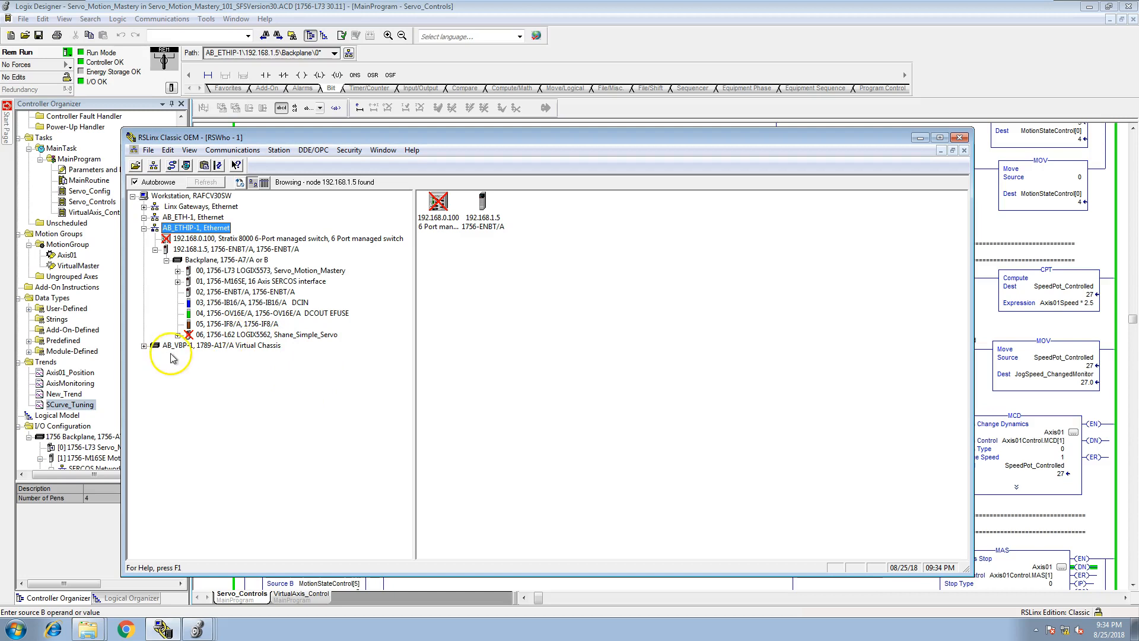
# - Collapse the AB_ETHIP-1 network and review which drivers are still configured
pyautogui.click(144, 228)
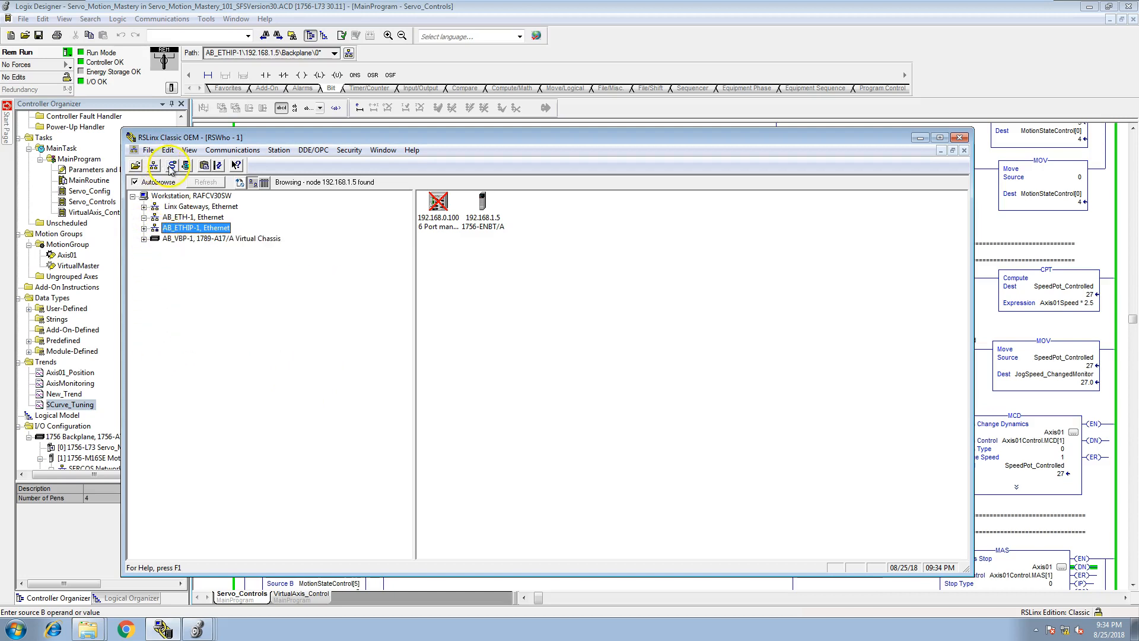
pyautogui.click(171, 164)
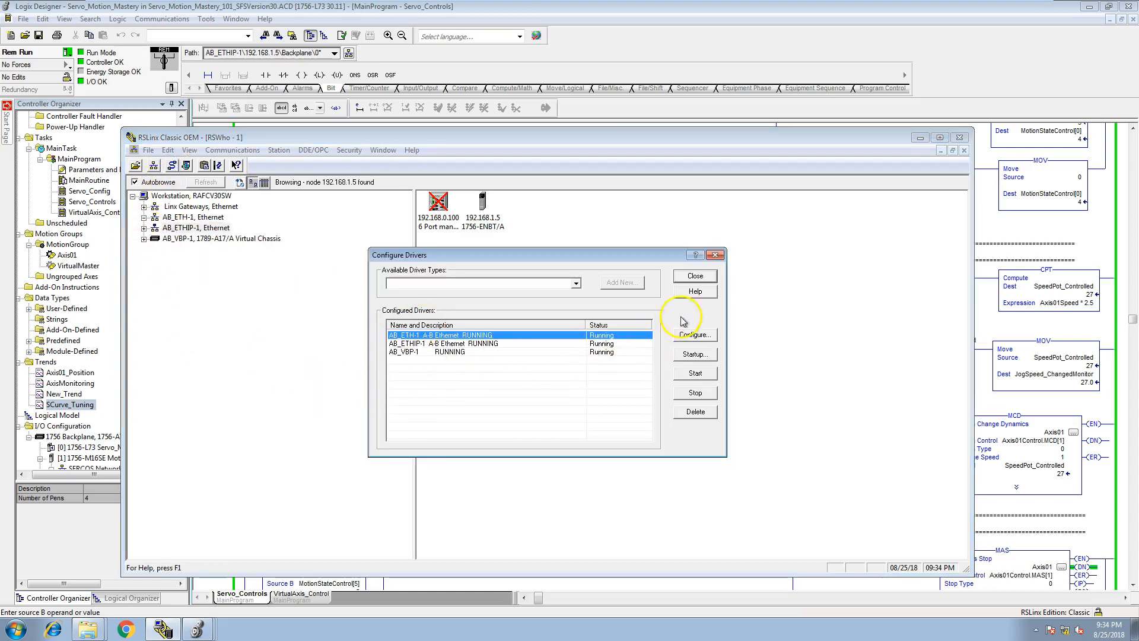
pyautogui.click(694, 276)
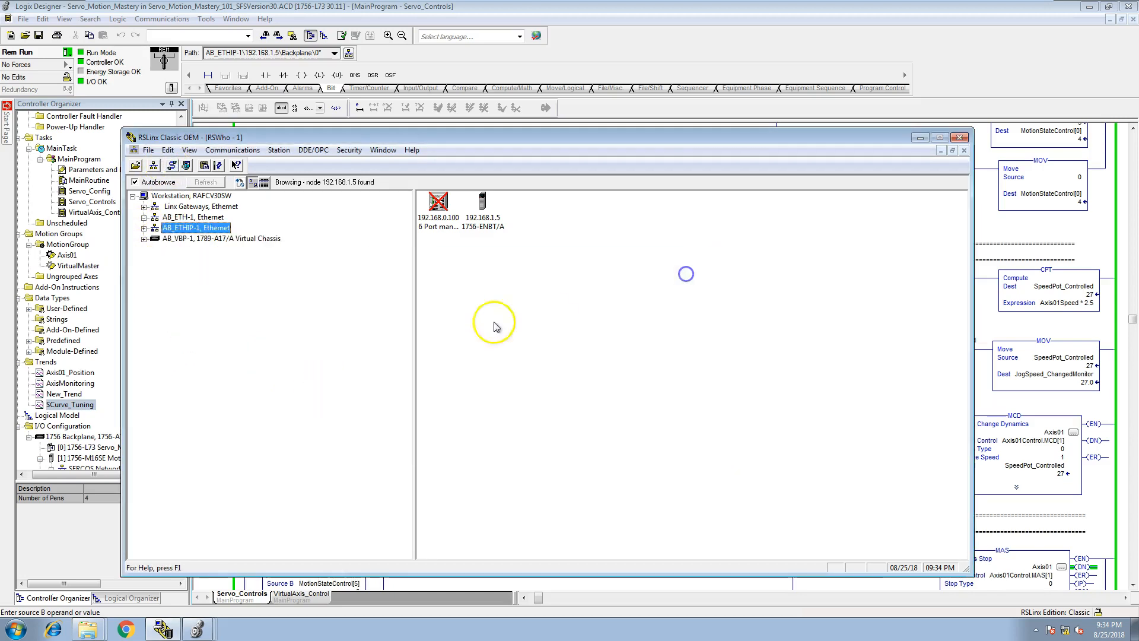
pyautogui.click(163, 231)
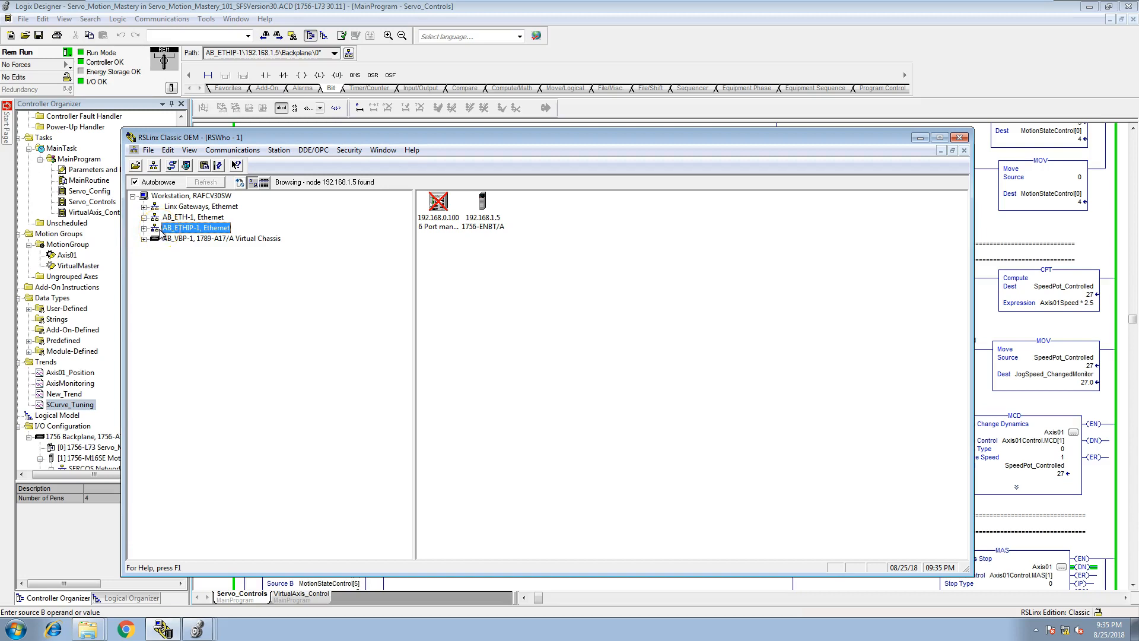
# - Stop the AB_ETH-1 driver, start it again, and leave the driver configuration
pyautogui.click(171, 166)
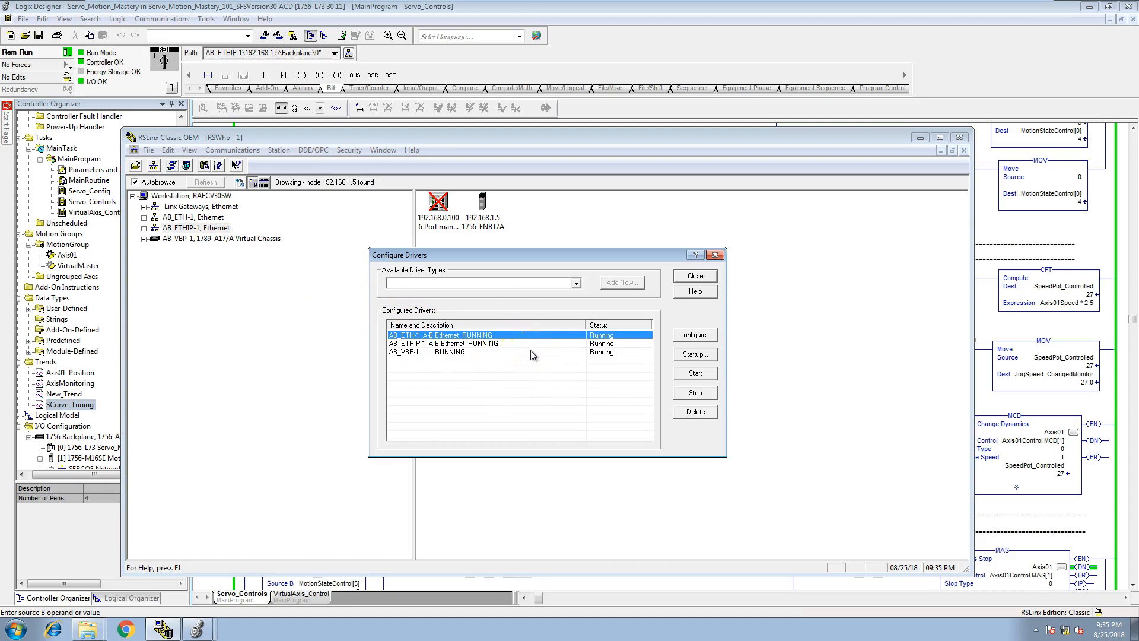
pyautogui.click(700, 416)
pyautogui.click(522, 344)
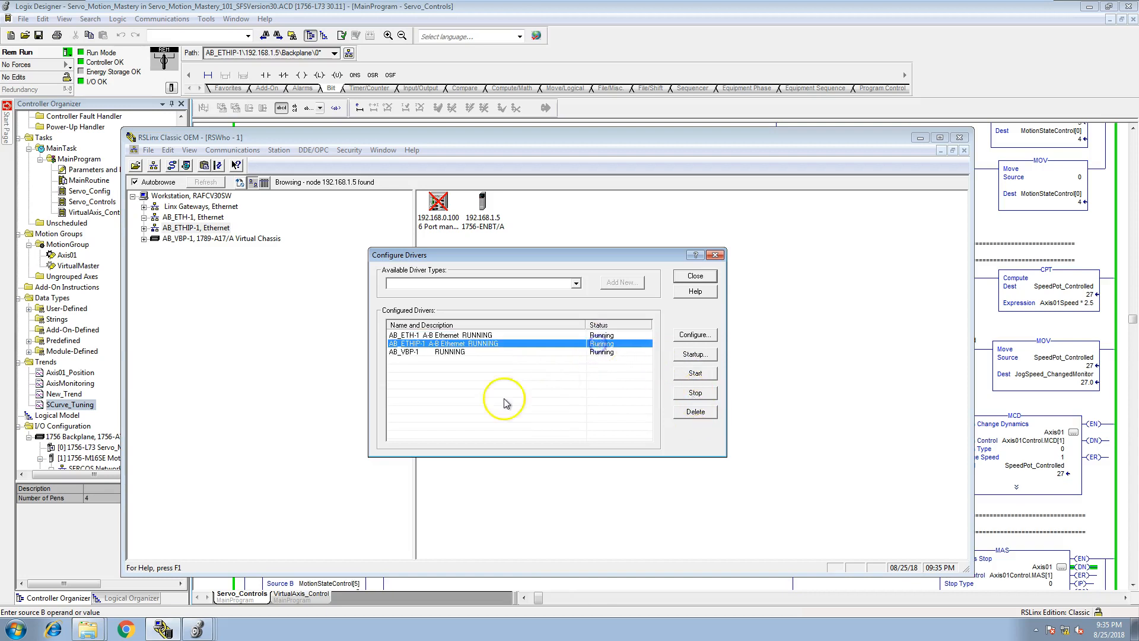
pyautogui.click(557, 335)
pyautogui.click(696, 393)
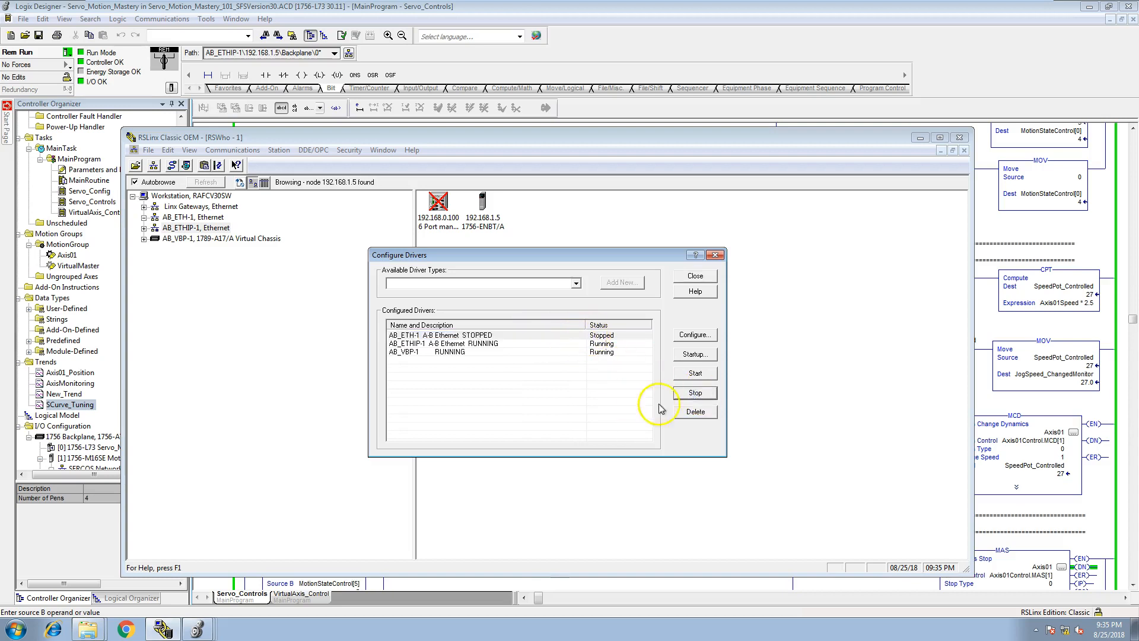
pyautogui.click(693, 373)
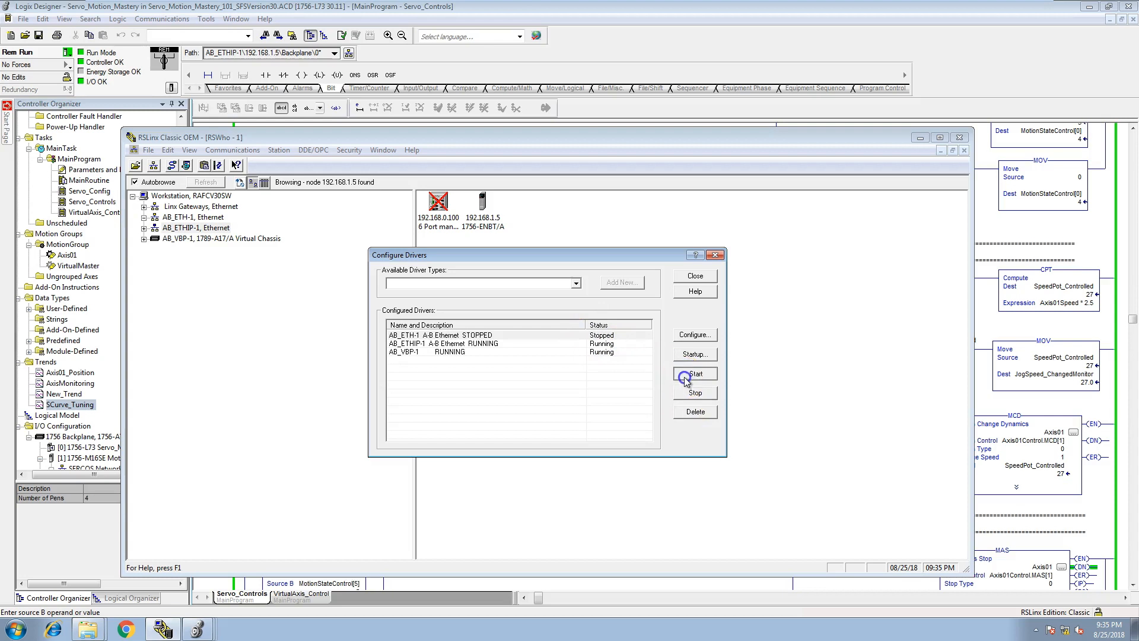
pyautogui.click(696, 276)
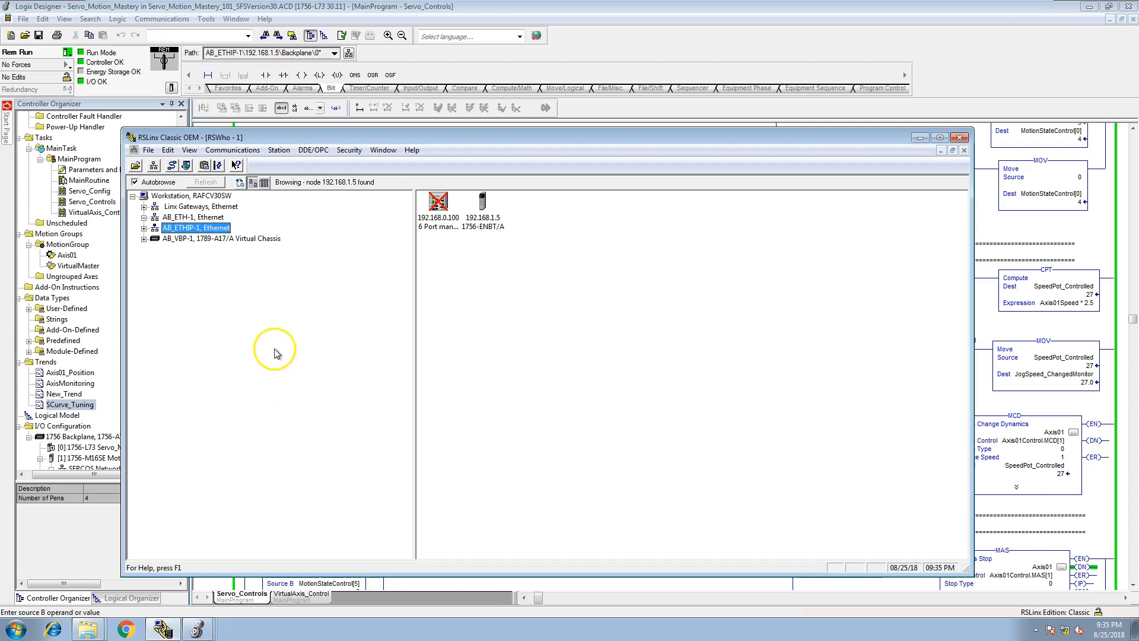
# - Expand the AB_ETHIP-1 network to examine the modules on the 192.168.1.5 backplane, and browse the AB_ETH-1 network
pyautogui.click(144, 228)
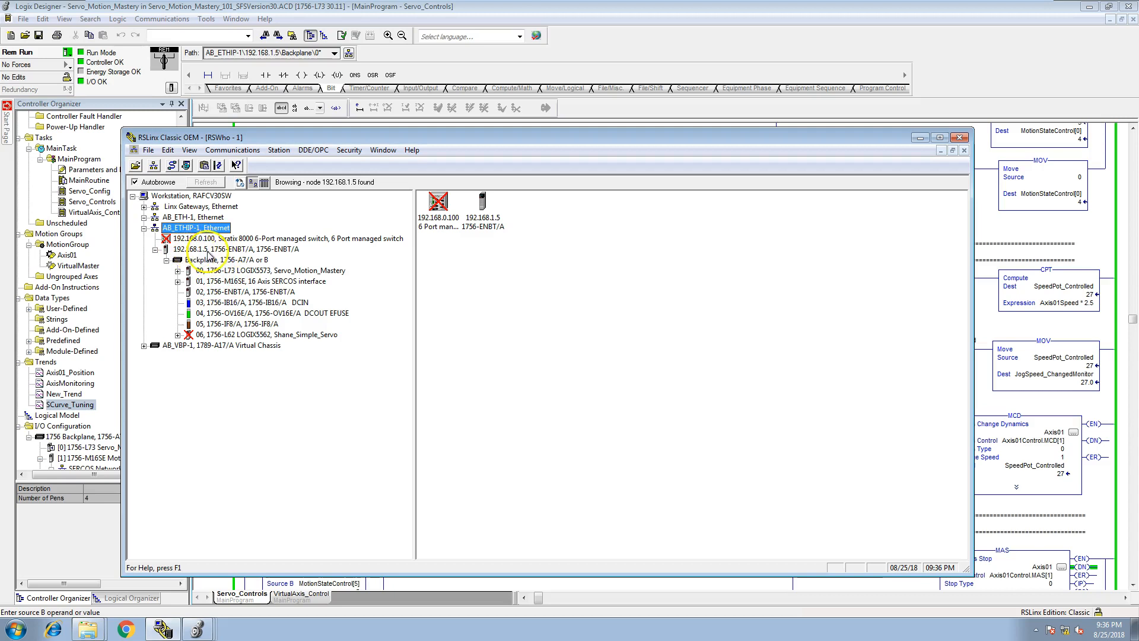
pyautogui.click(234, 293)
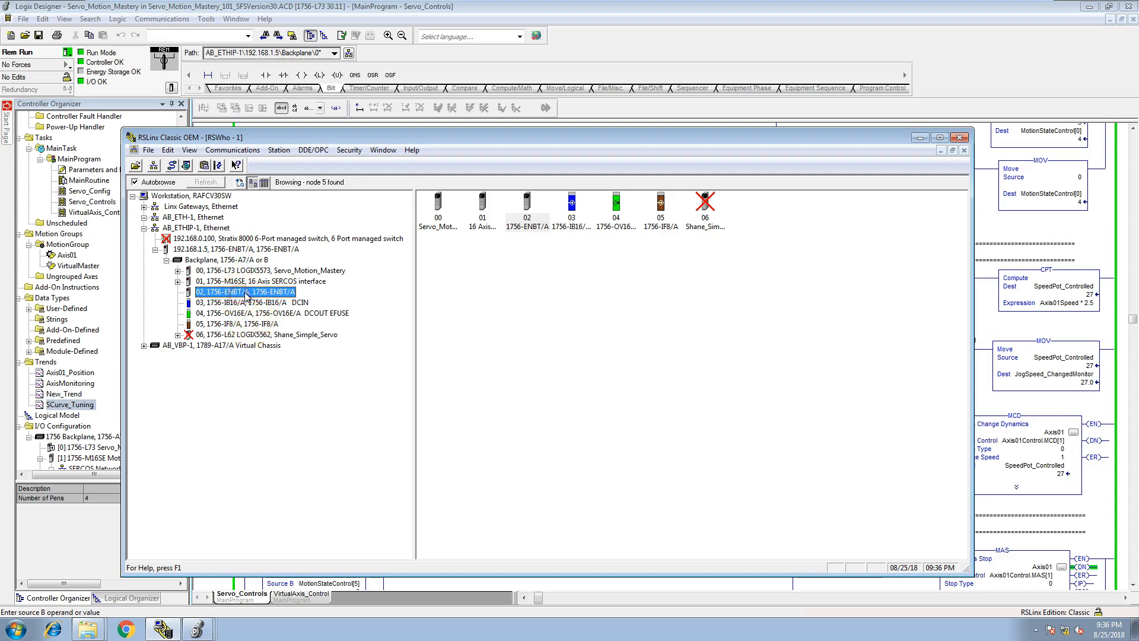
pyautogui.rightClick(249, 283)
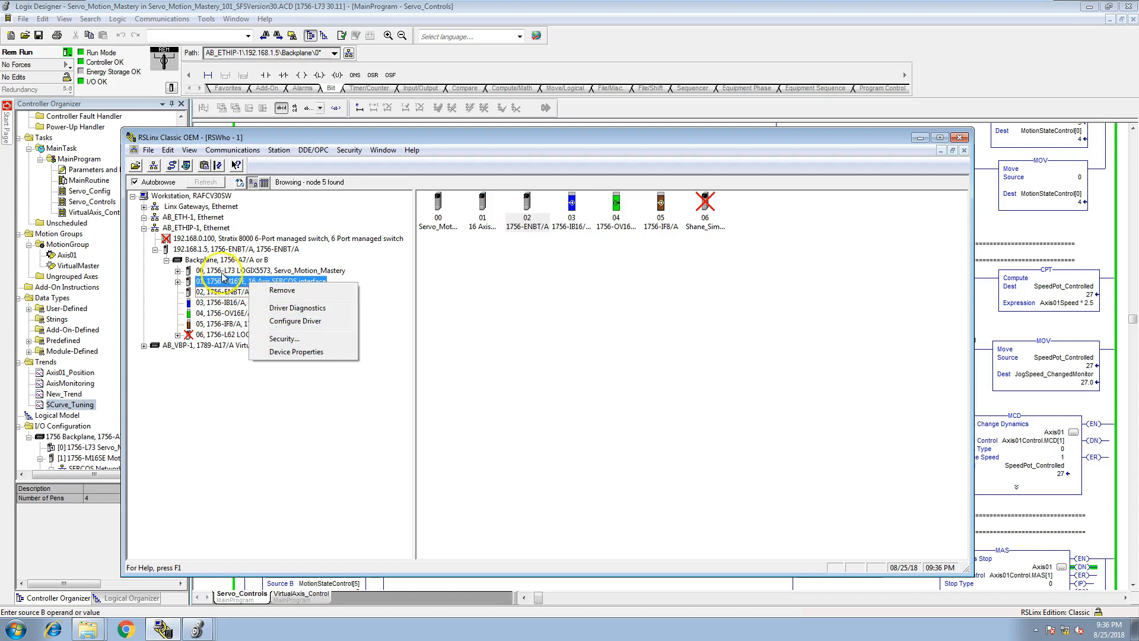
pyautogui.click(144, 219)
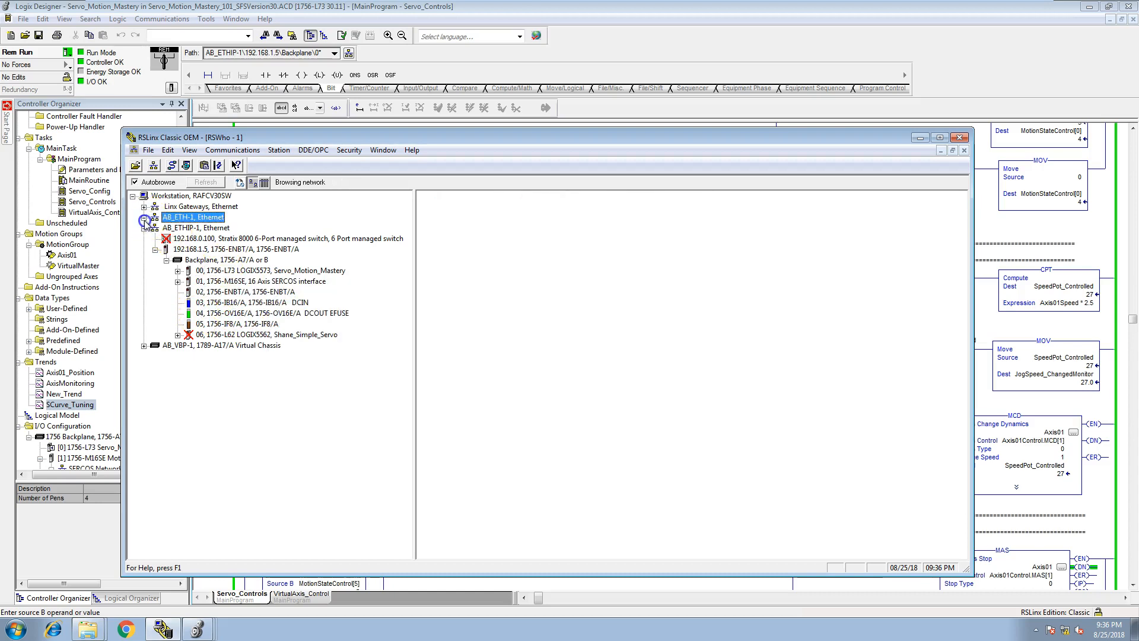
# - Try to view the device properties of the Stratix 8000 switch at 192.168.0.100 under AB_ETHIP-1
pyautogui.click(185, 240)
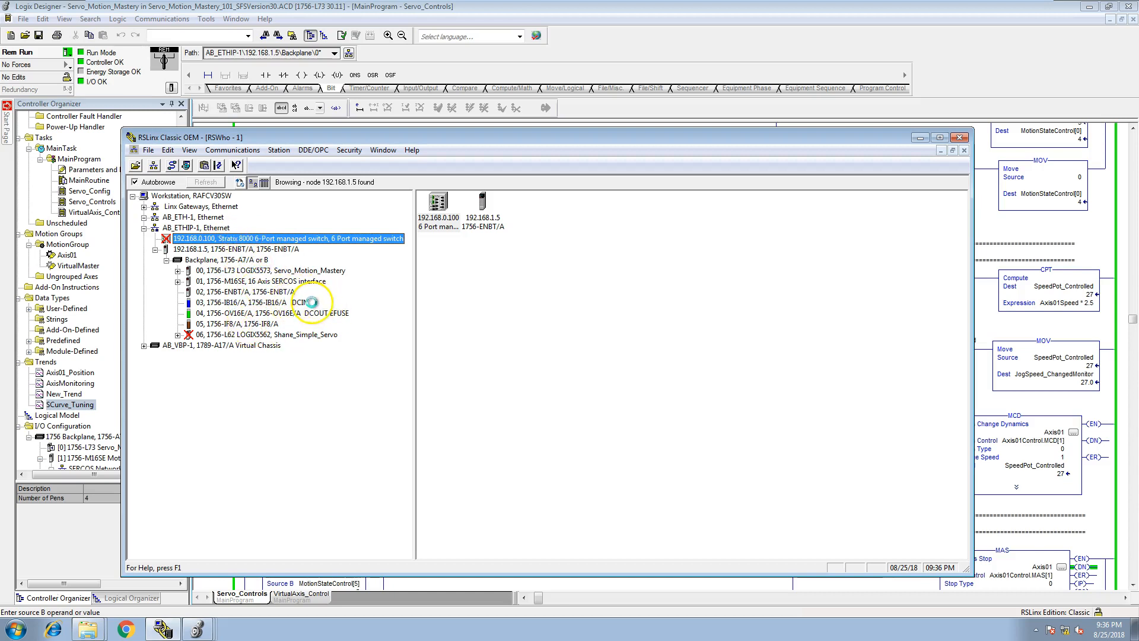
pyautogui.hotkey('shift', 'F10')
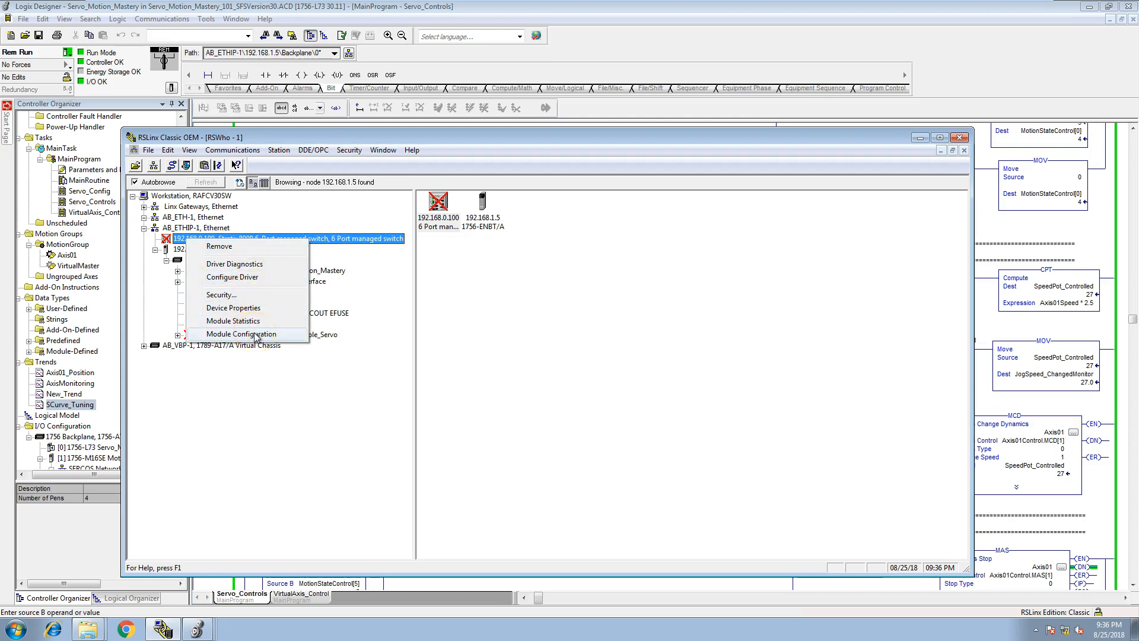
pyautogui.click(233, 310)
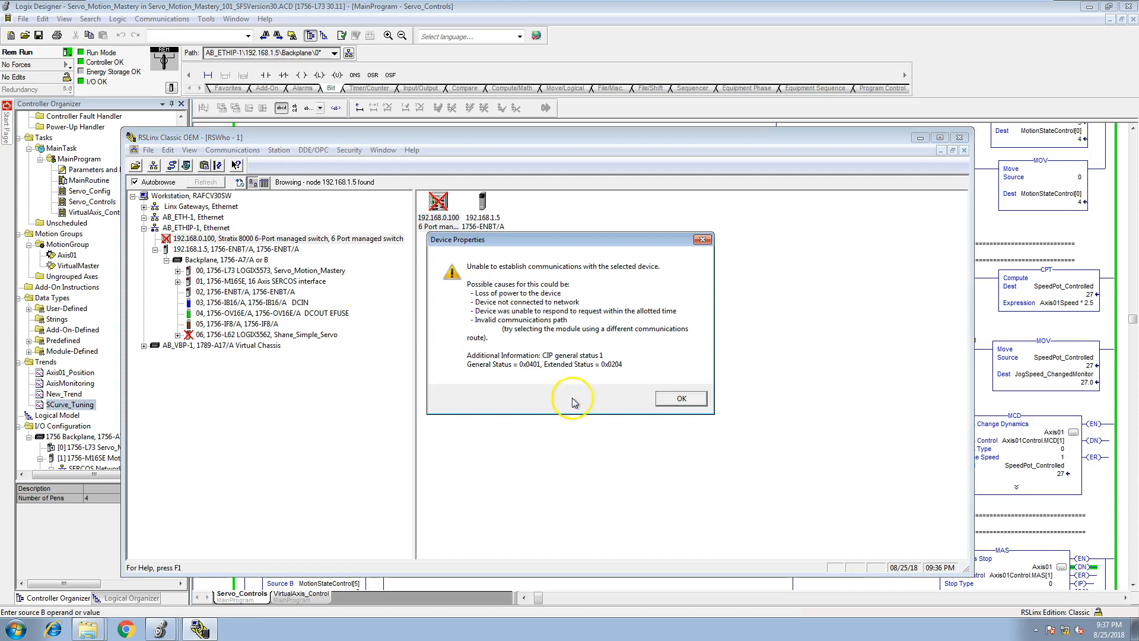
pyautogui.click(680, 399)
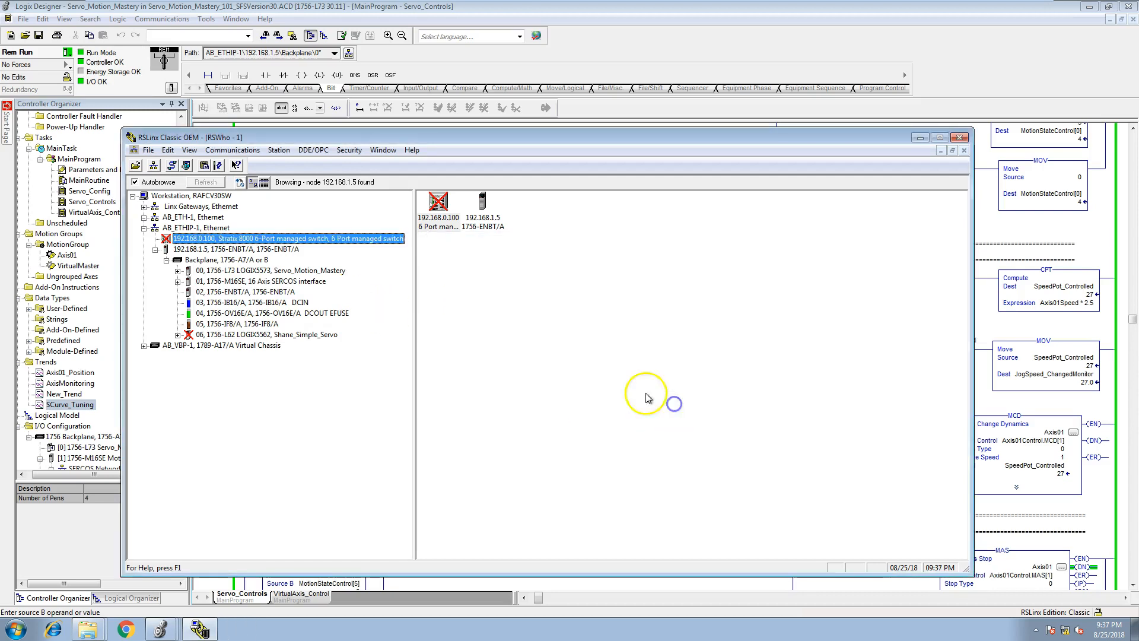
# - View the device properties of the 1756-ENBT/A module at 192.168.1.5 under AB_ETHIP-1
pyautogui.click(258, 248)
pyautogui.rightClick(258, 249)
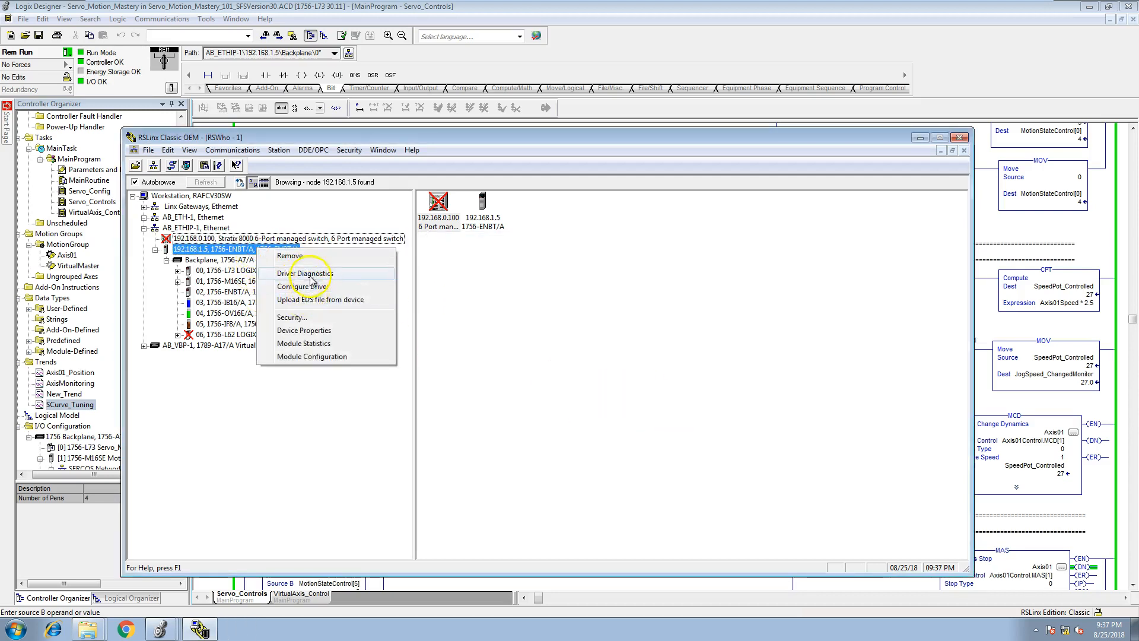
pyautogui.click(326, 335)
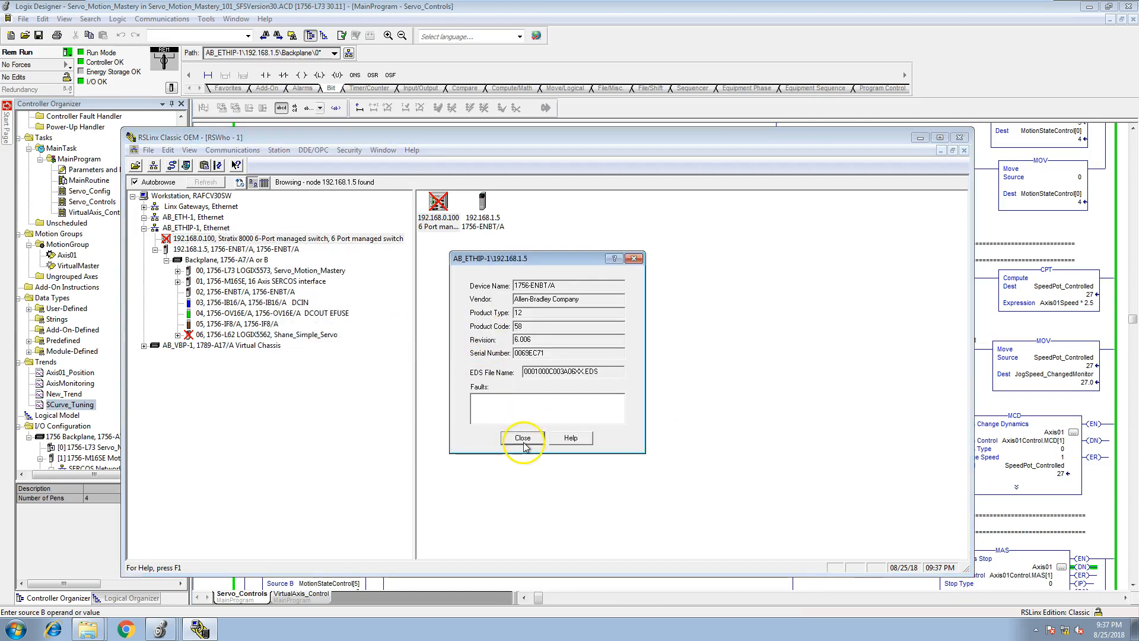
pyautogui.click(523, 439)
pyautogui.rightClick(254, 249)
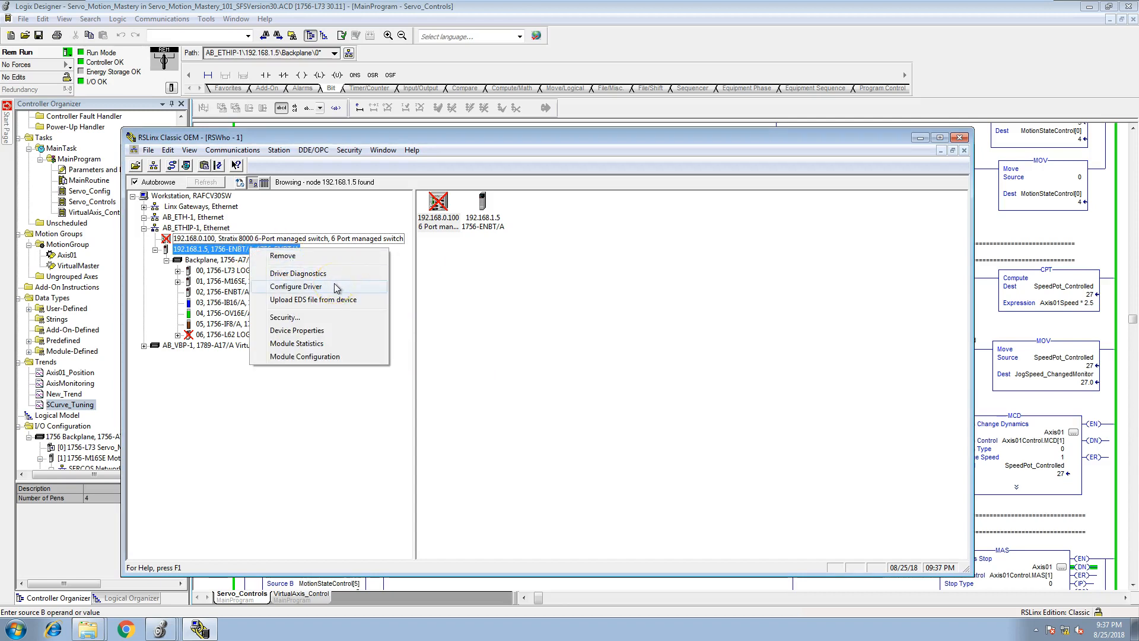
pyautogui.click(336, 287)
pyautogui.click(586, 455)
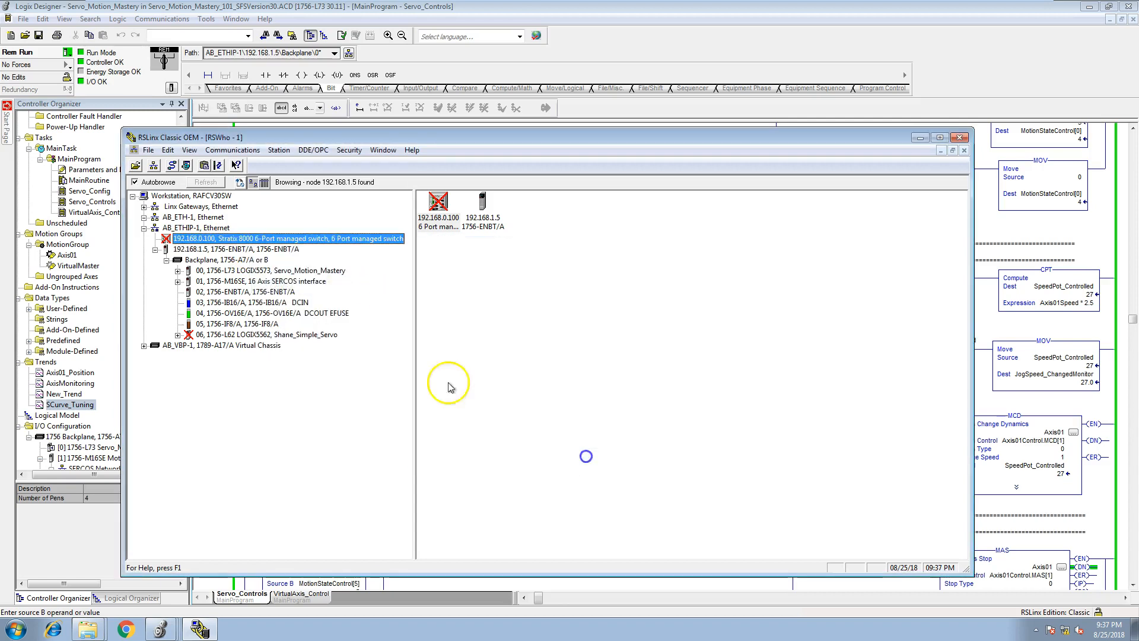
# - View the module configuration of the 1756-ENBT/A at 192.168.1.5 under AB_ETHIP-1, and leave it without changes
pyautogui.rightClick(270, 251)
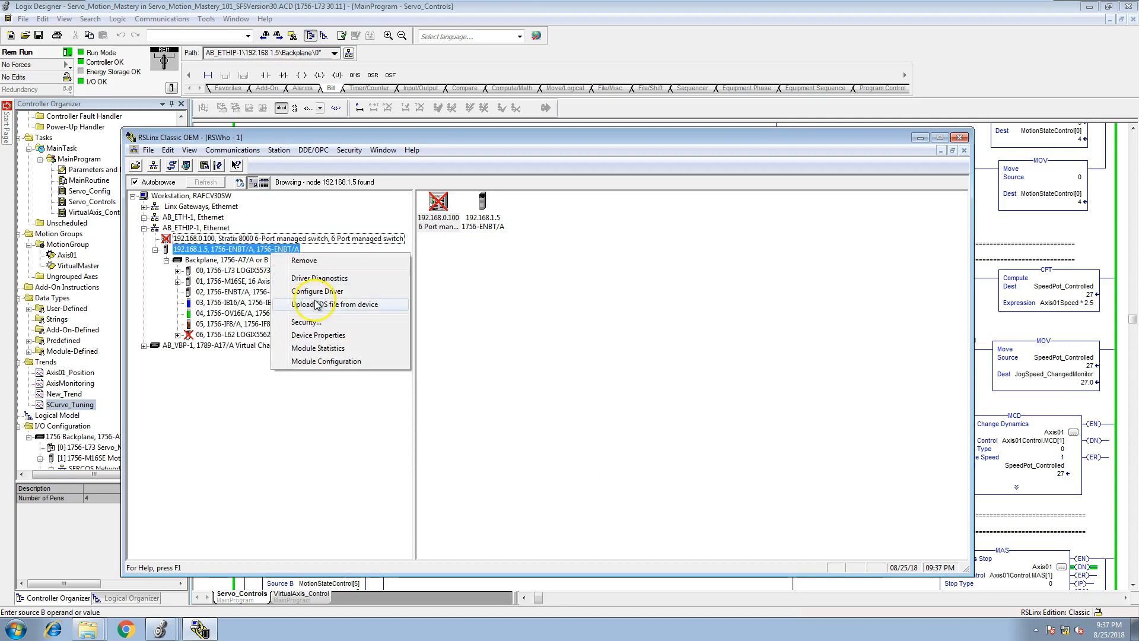
pyautogui.click(330, 361)
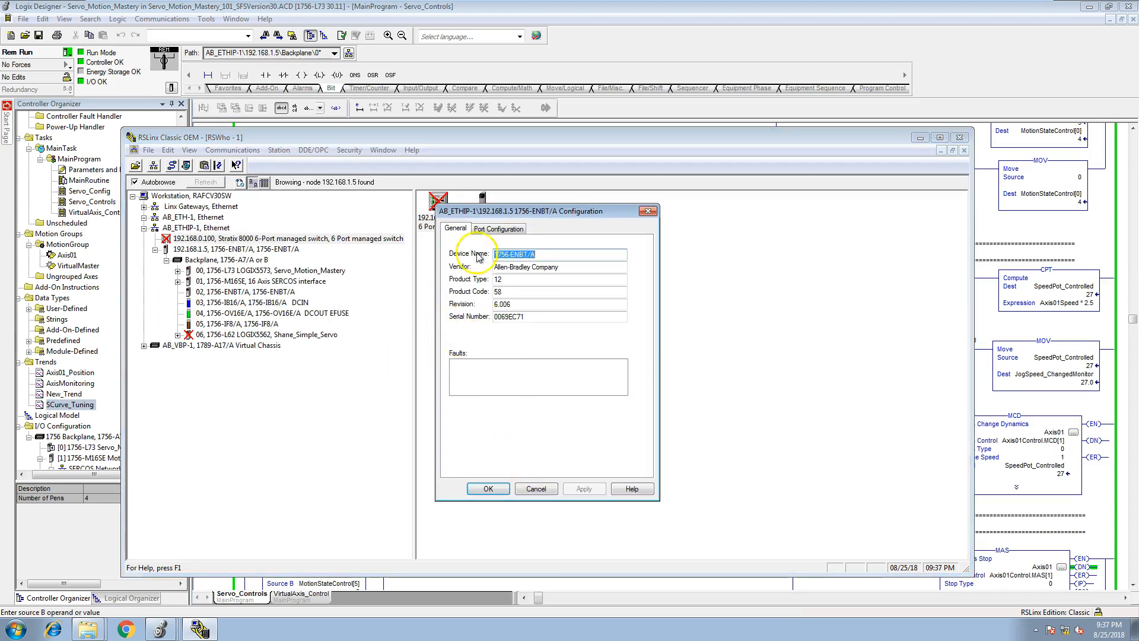
pyautogui.click(536, 488)
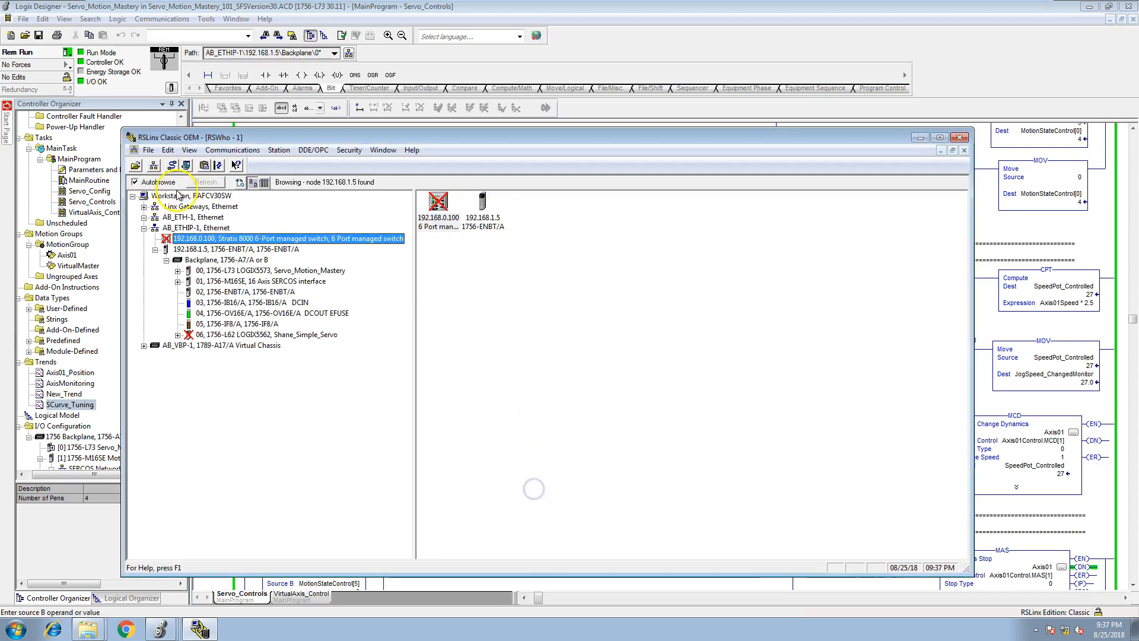
pyautogui.rightClick(237, 250)
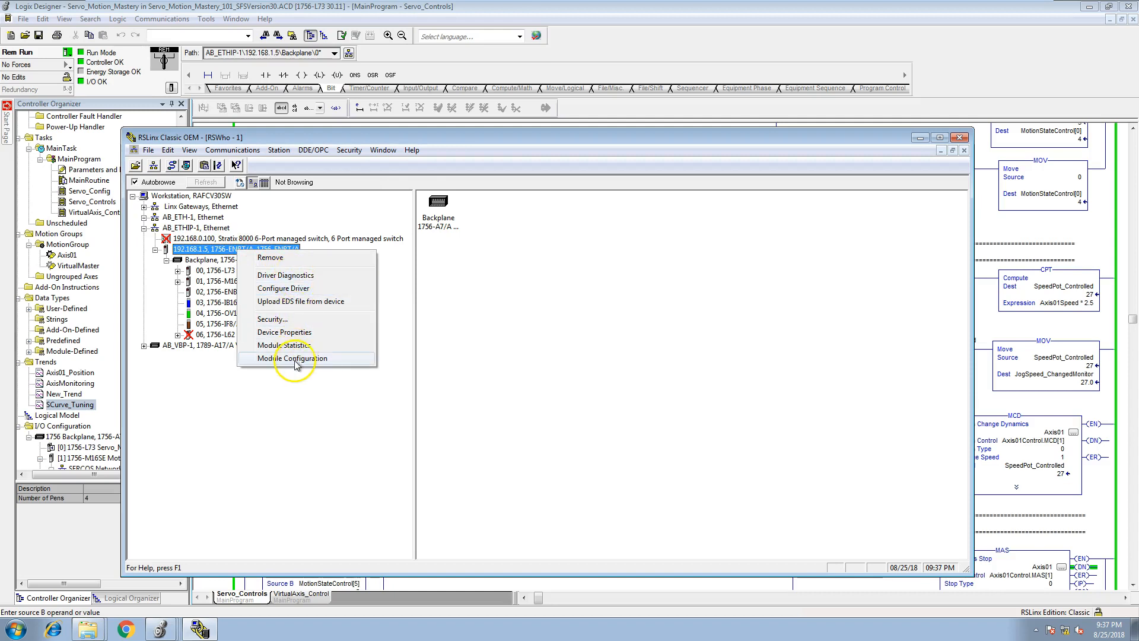
pyautogui.click(350, 402)
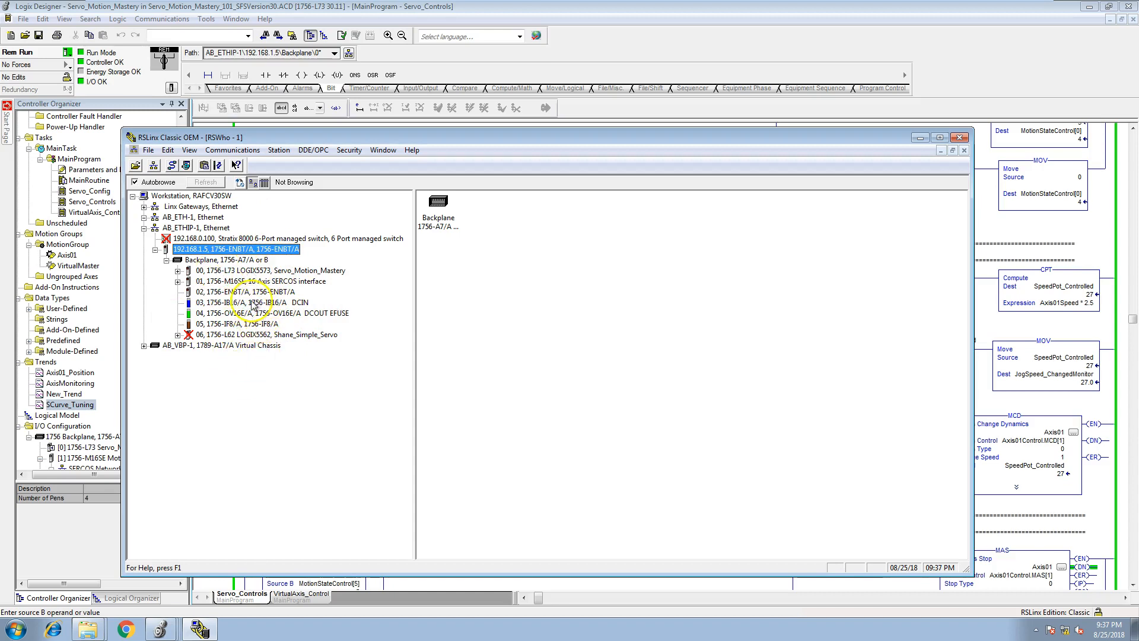
# - Review the available driver types in the driver configuration, and leave it without adding a driver
pyautogui.click(172, 166)
pyautogui.click(575, 283)
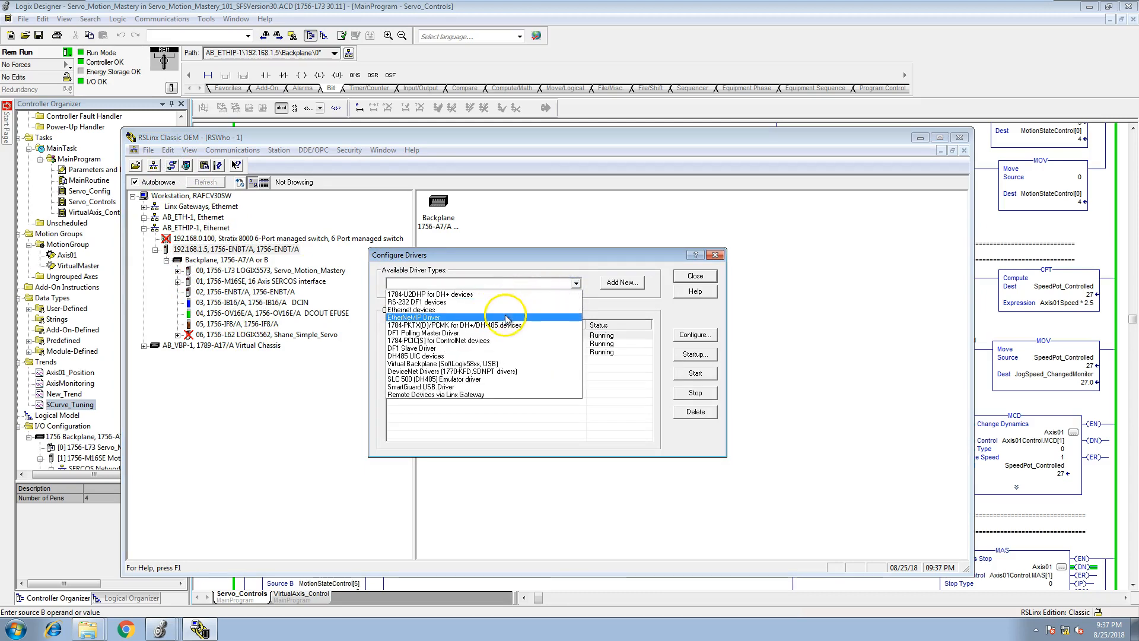
pyautogui.click(707, 286)
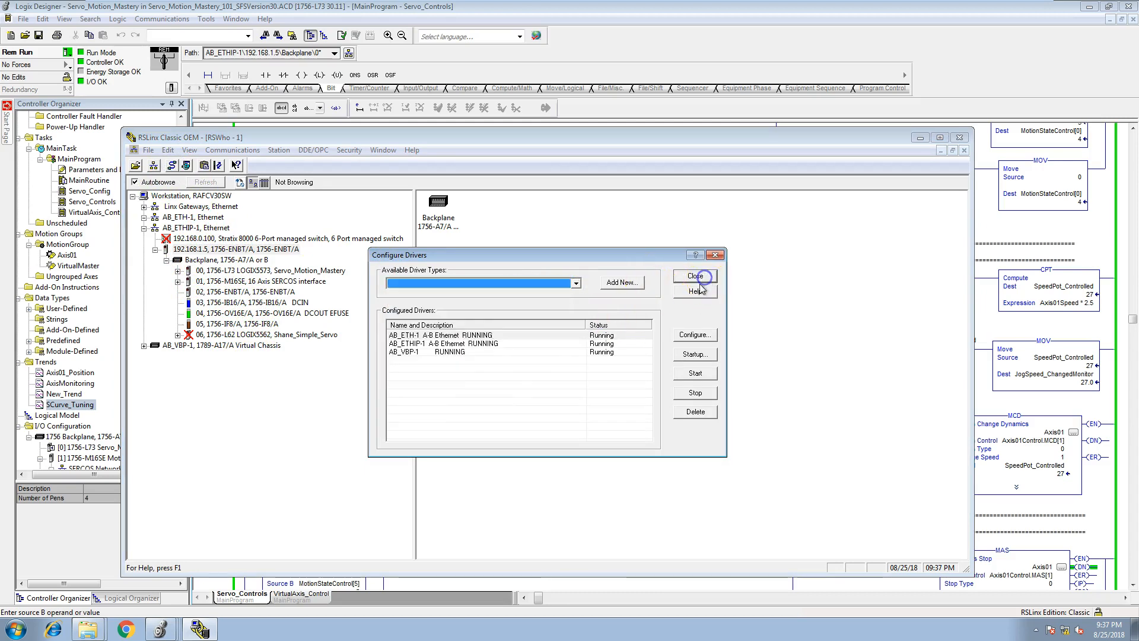
pyautogui.click(695, 275)
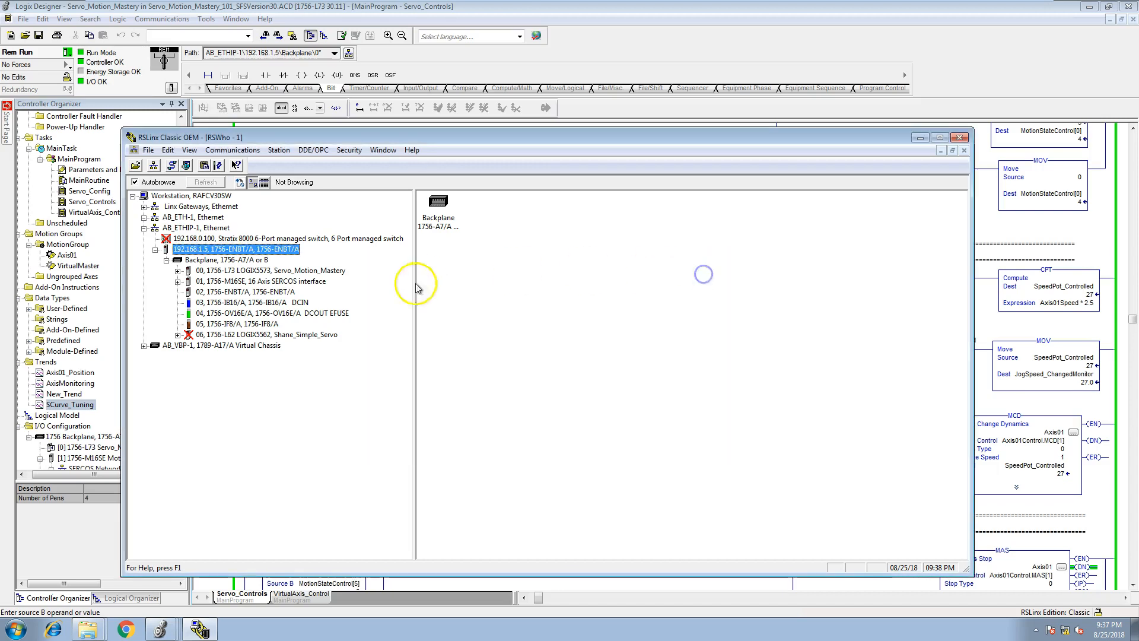